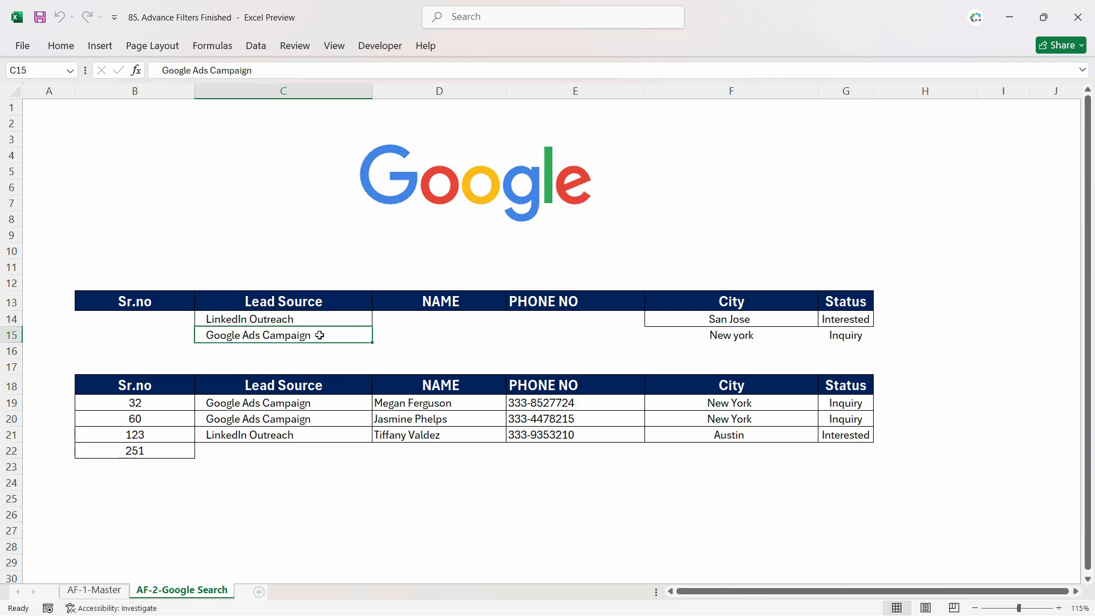
- Examine the criteria cells and the extracted results table on the Google Search sheet
{"action": "left_click", "coordinate": [311, 317]}
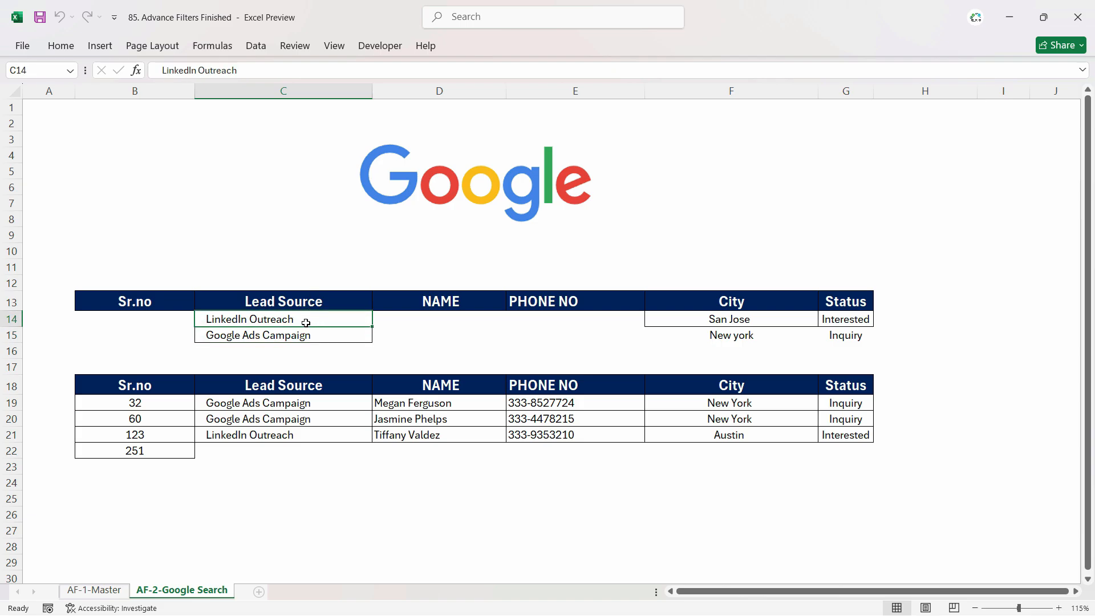
{"action": "left_click", "coordinate": [777, 324]}
{"action": "left_click", "coordinate": [770, 335]}
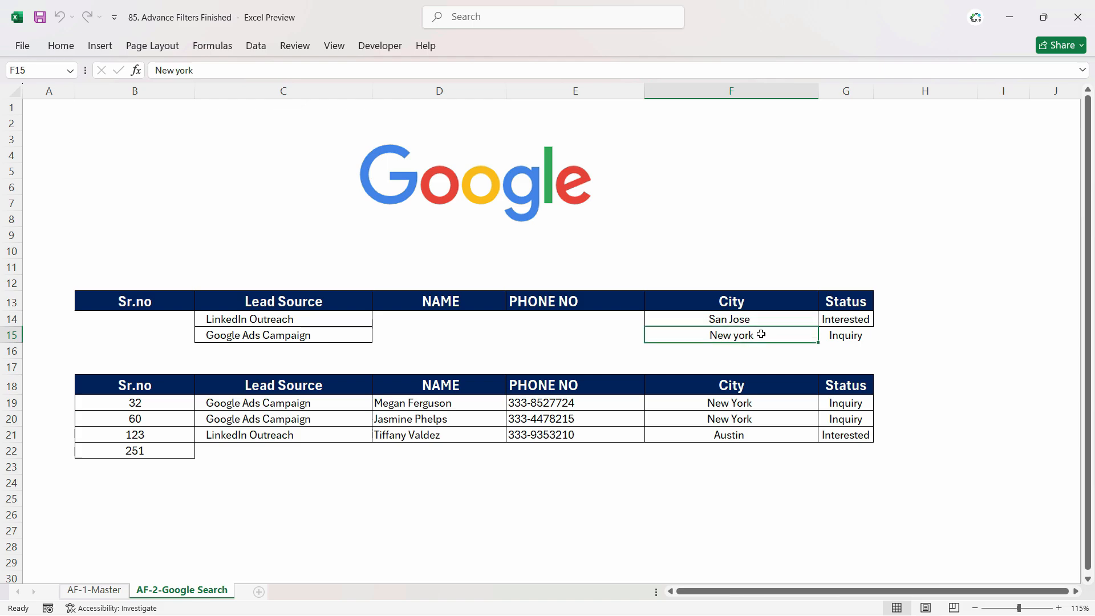
{"action": "left_click", "coordinate": [755, 320]}
{"action": "left_click", "coordinate": [752, 336]}
{"action": "left_click_drag", "start_coordinate": [121, 392], "coordinate": [842, 464]}
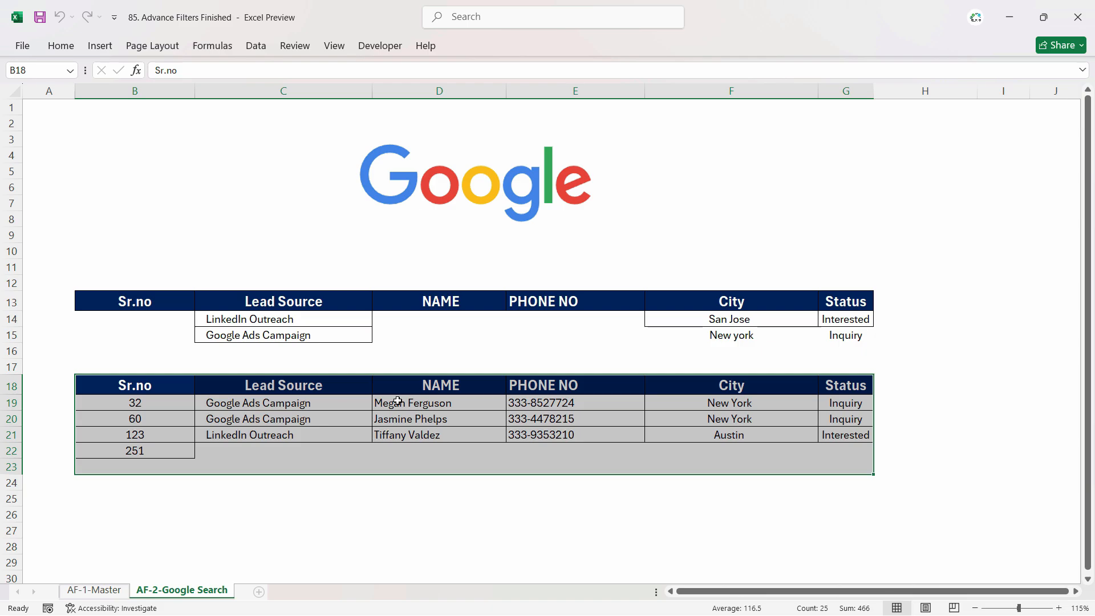
{"action": "left_click", "coordinate": [731, 322]}
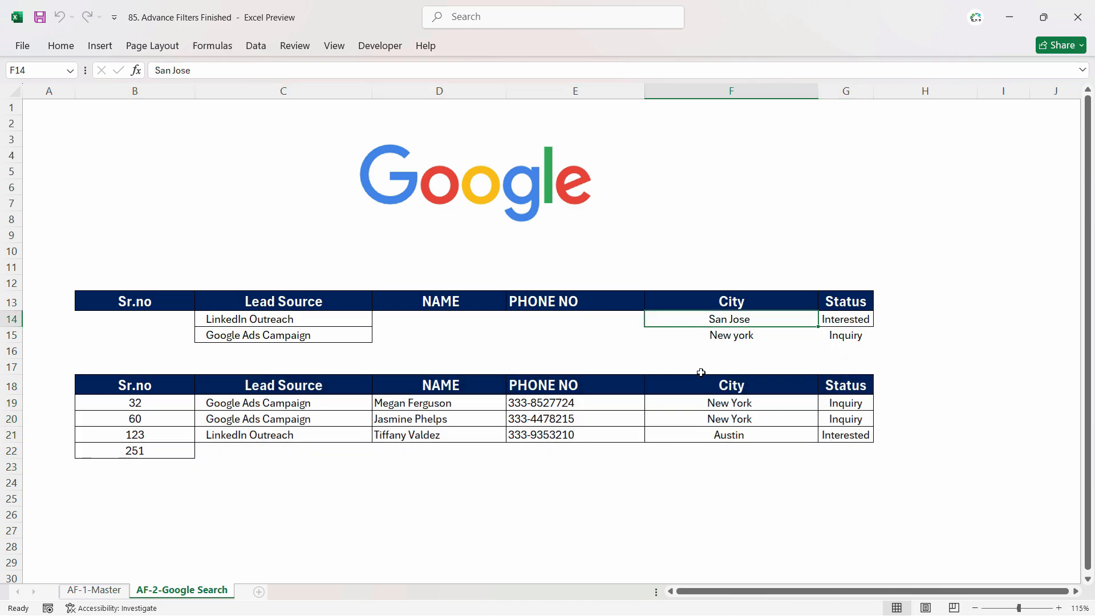
{"action": "left_click", "coordinate": [258, 321]}
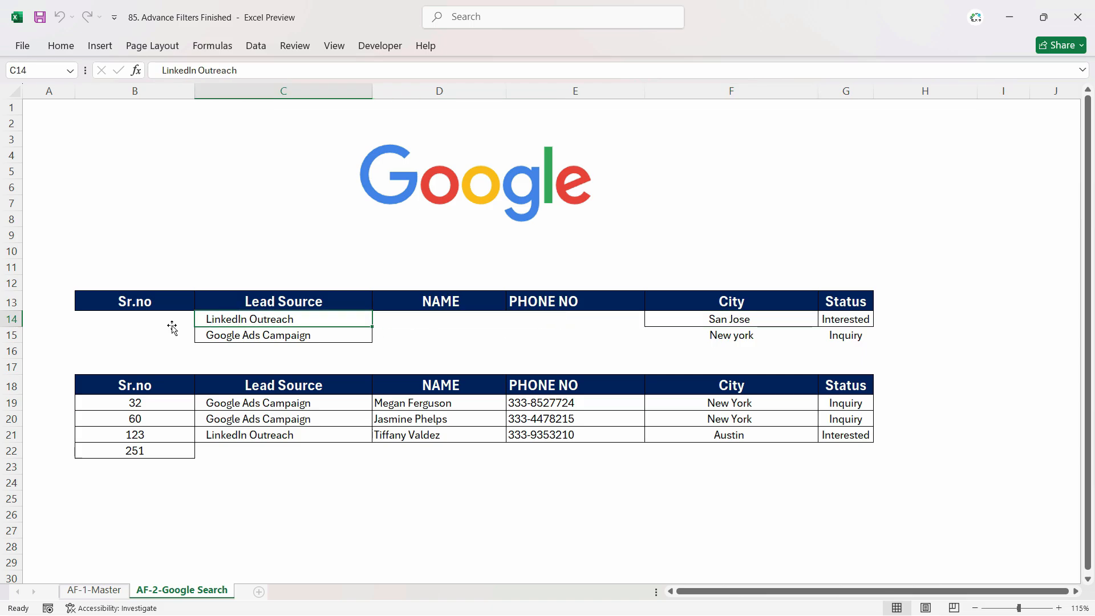
{"action": "left_click_drag", "start_coordinate": [145, 385], "coordinate": [715, 437]}
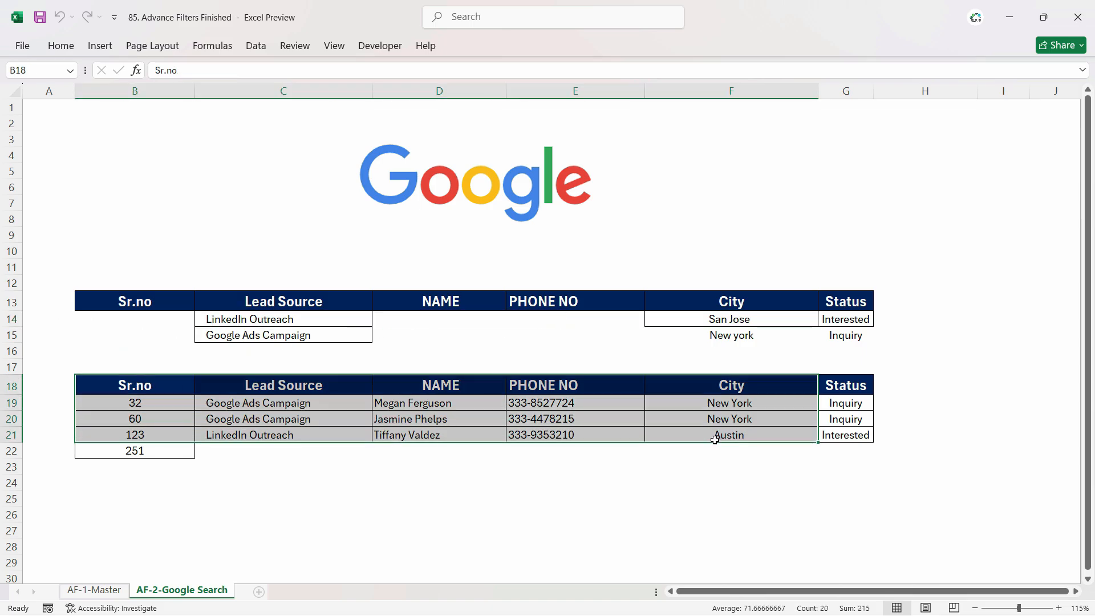
{"action": "left_click", "coordinate": [502, 465]}
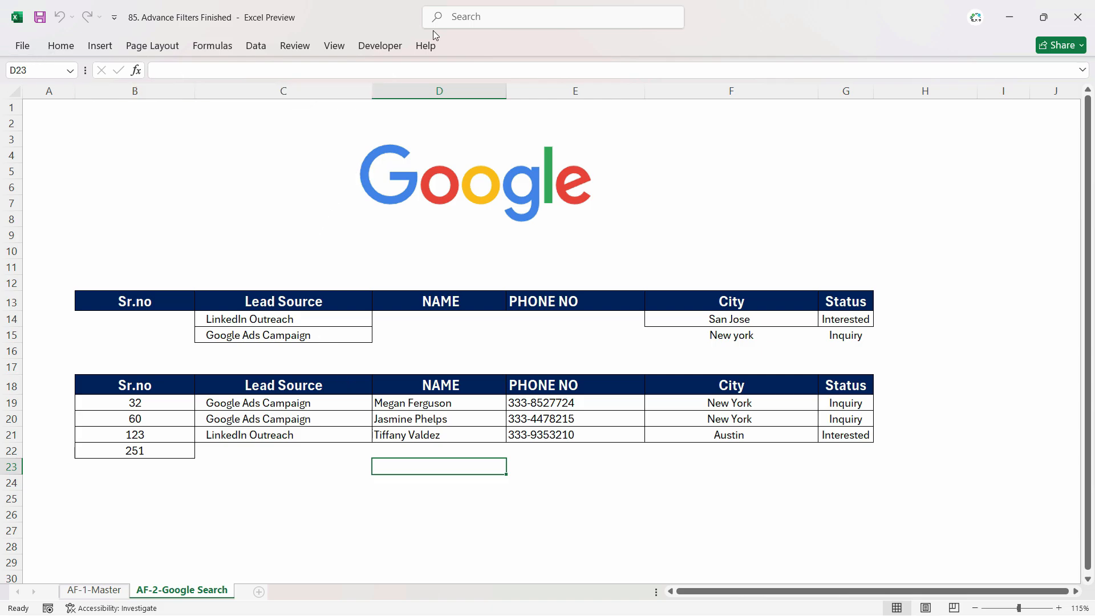
- Toggle the Developer tab off and back on in the ribbon customization settings
{"action": "left_click", "coordinate": [380, 47]}
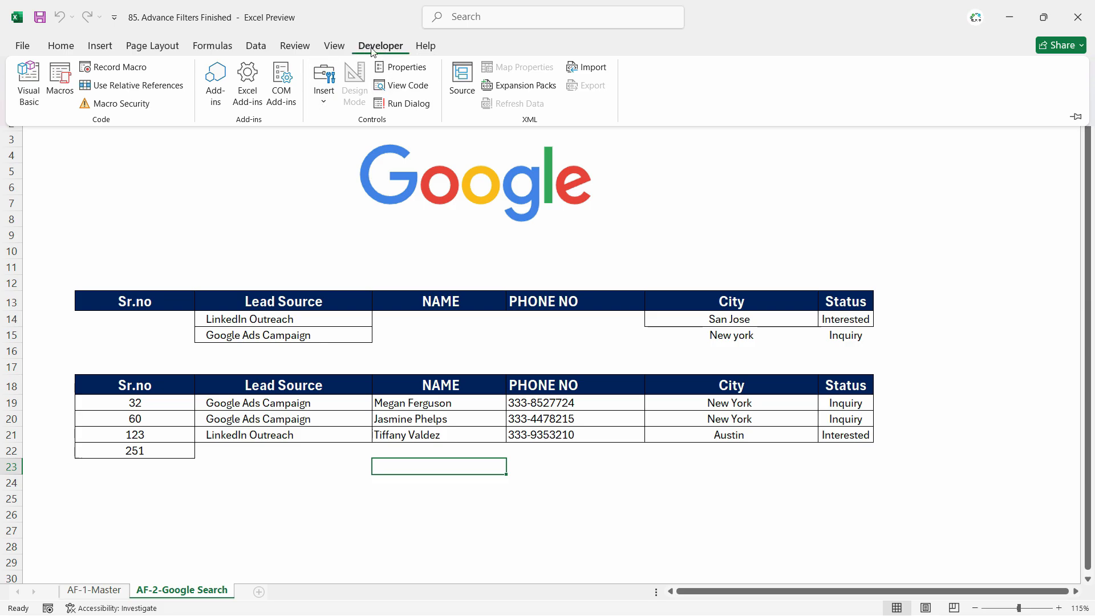
{"action": "left_click", "coordinate": [61, 52]}
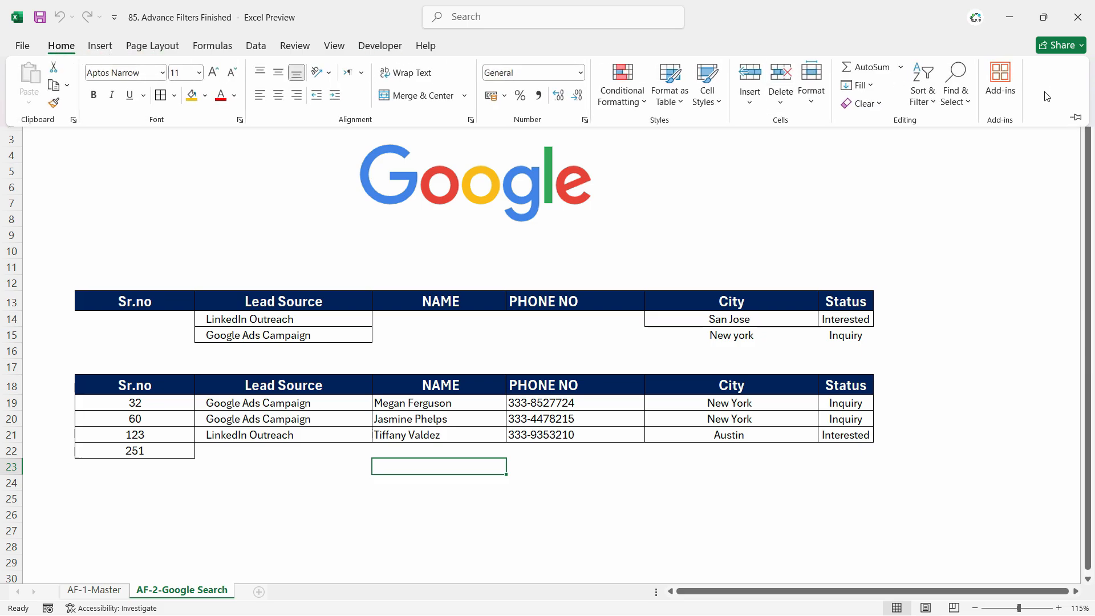
{"action": "right_click", "coordinate": [1058, 92]}
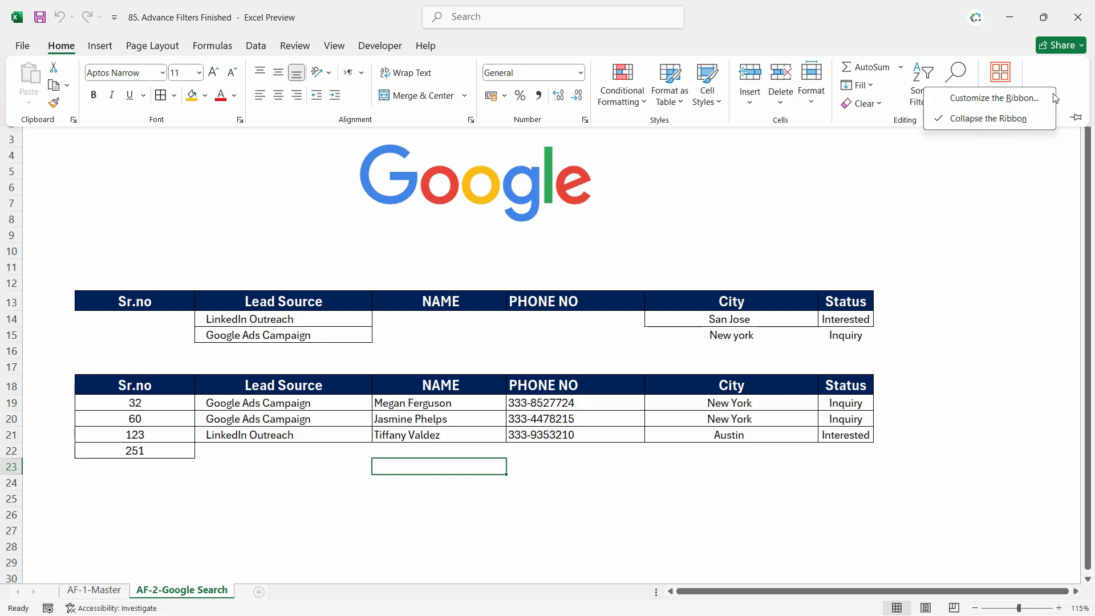
{"action": "left_click", "coordinate": [1033, 117]}
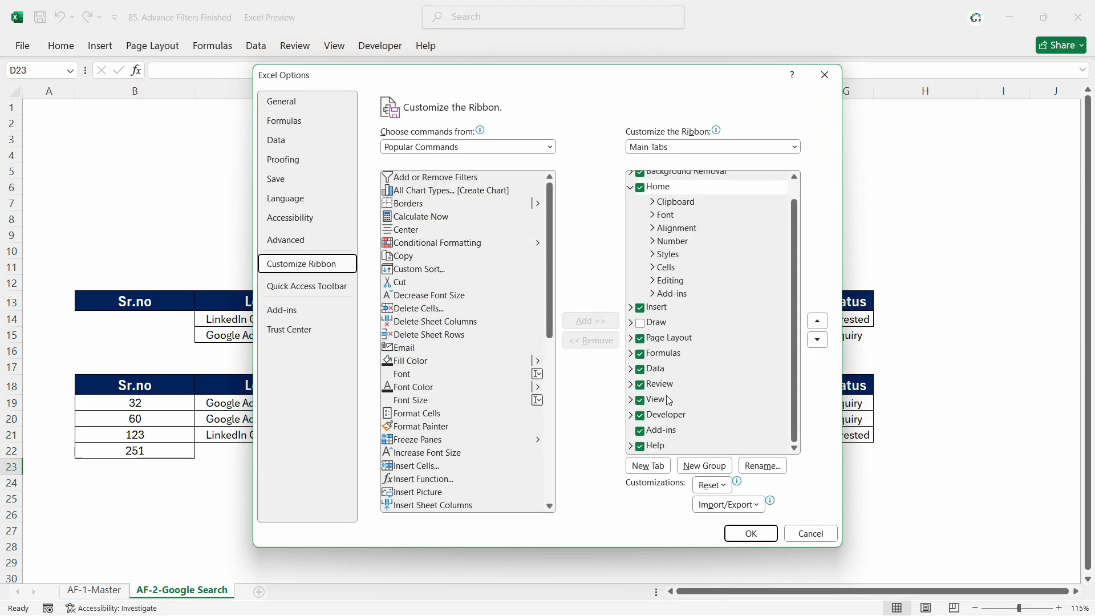
{"action": "left_click", "coordinate": [640, 417]}
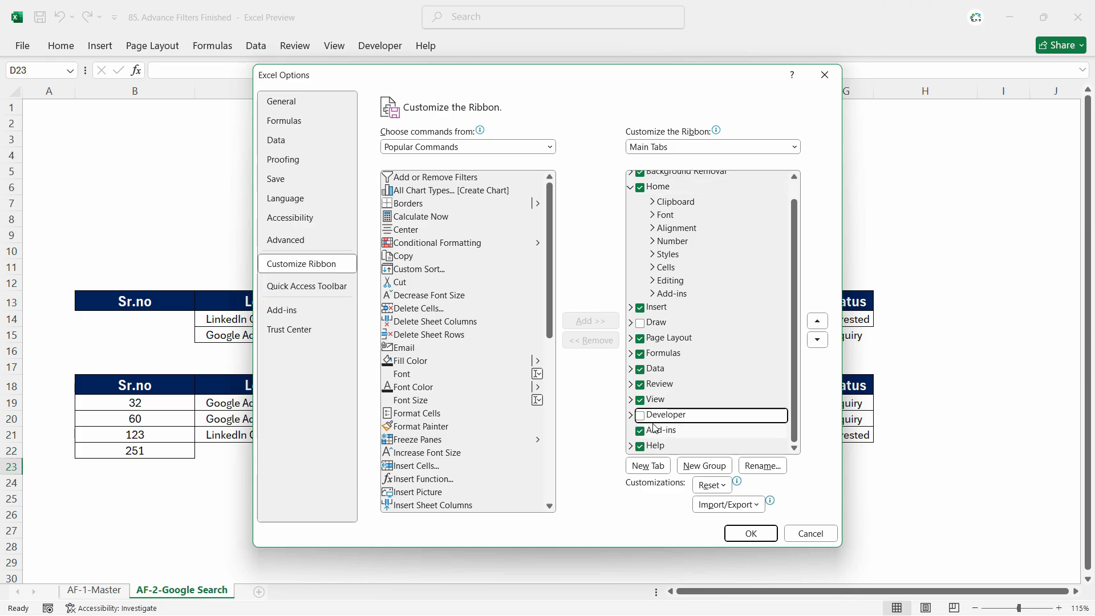
{"action": "left_click", "coordinate": [640, 416]}
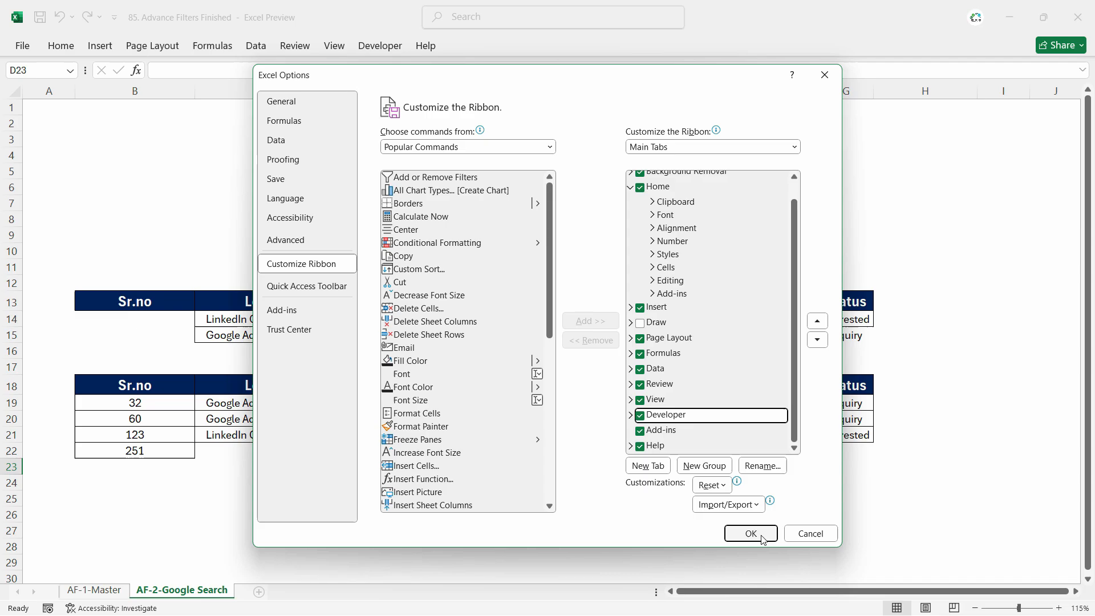
{"action": "left_click", "coordinate": [751, 533]}
- Start recording a macro named Refresh_Search with shortcut Ctrl+j, stored in This Workbook
{"action": "left_click", "coordinate": [380, 46]}
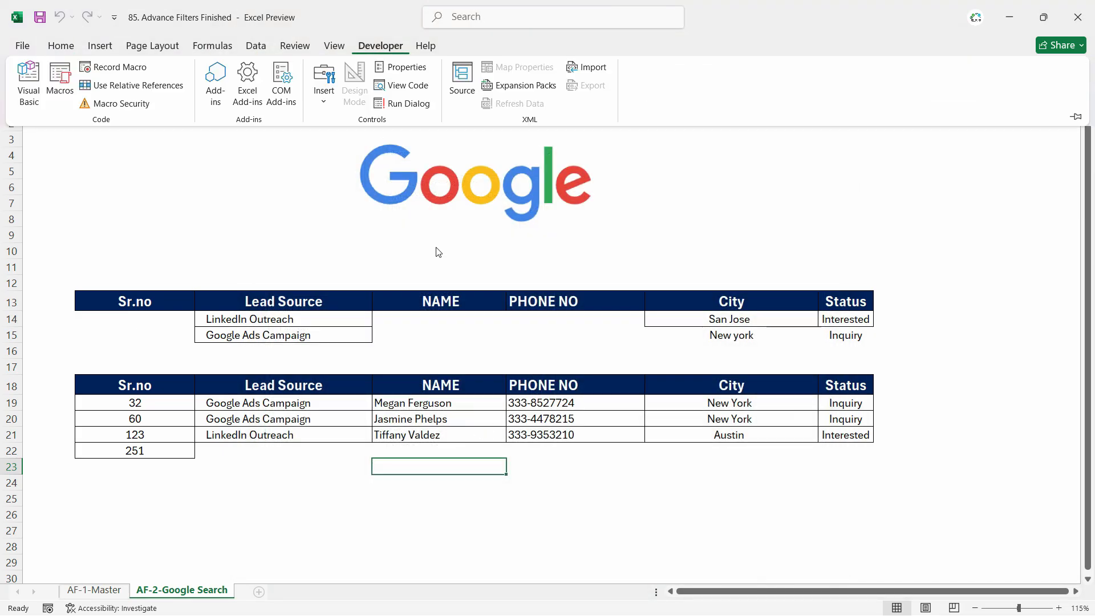
{"action": "left_click", "coordinate": [114, 67]}
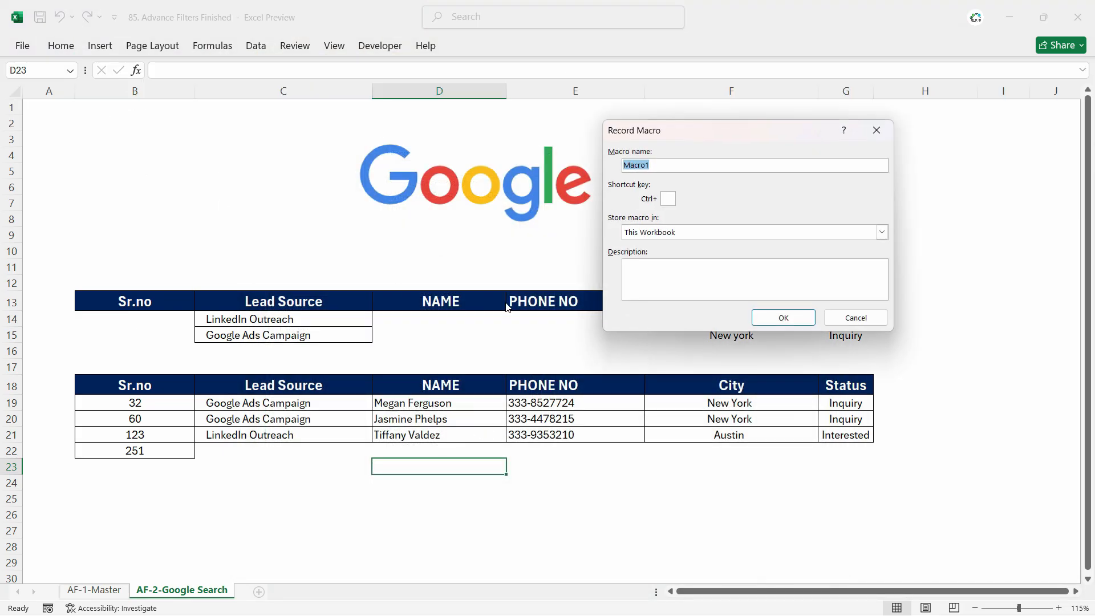
{"action": "type", "text": "Refresh_Search"}
{"action": "left_click", "coordinate": [782, 318]}
{"action": "left_click", "coordinate": [378, 47]}
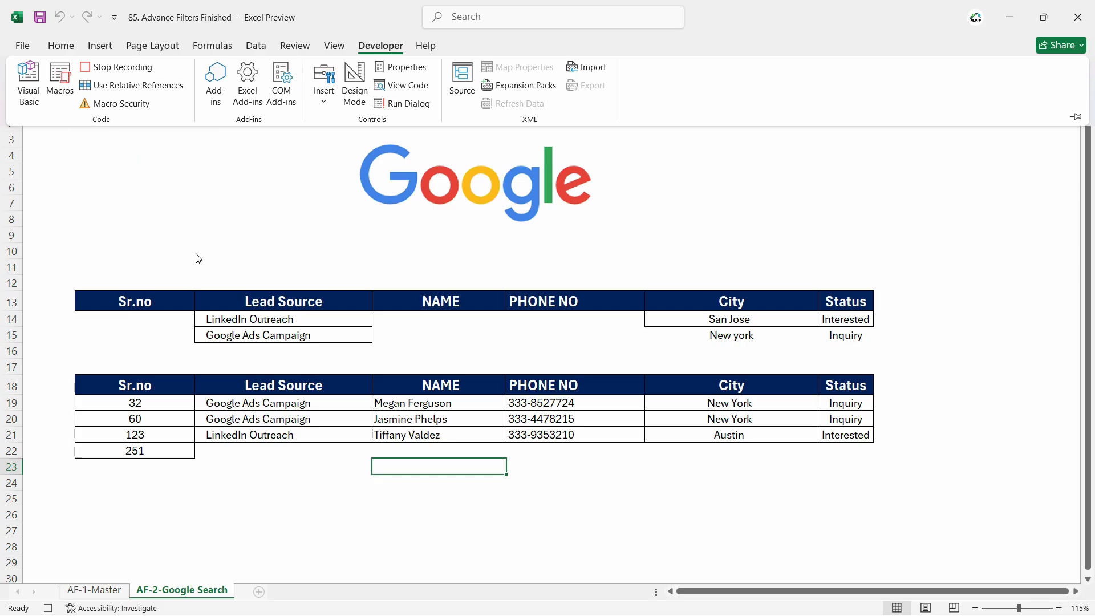
{"action": "left_click", "coordinate": [142, 181]}
{"action": "left_click", "coordinate": [142, 225]}
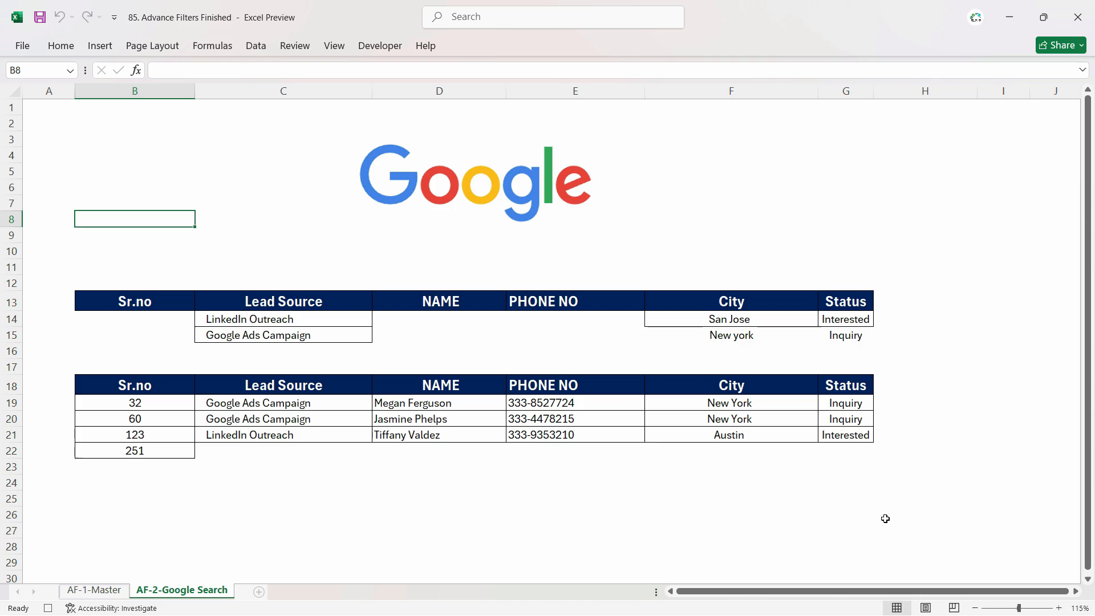
{"action": "left_click", "coordinate": [752, 320]}
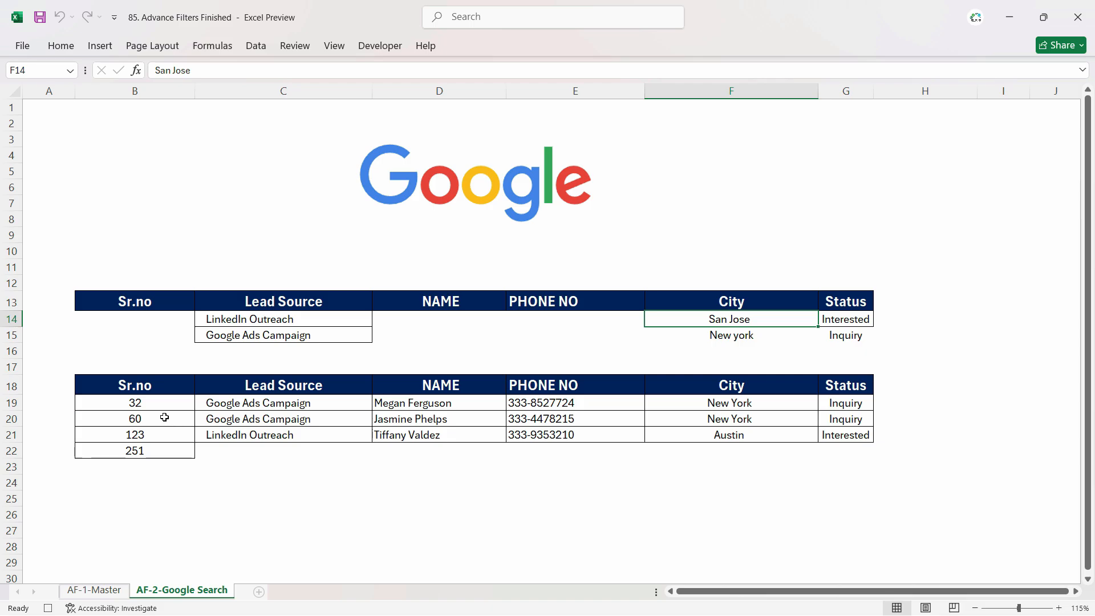
- Clear all contents and formatting from the extracted results range B18:G22
{"action": "left_click_drag", "start_coordinate": [137, 387], "coordinate": [855, 450]}
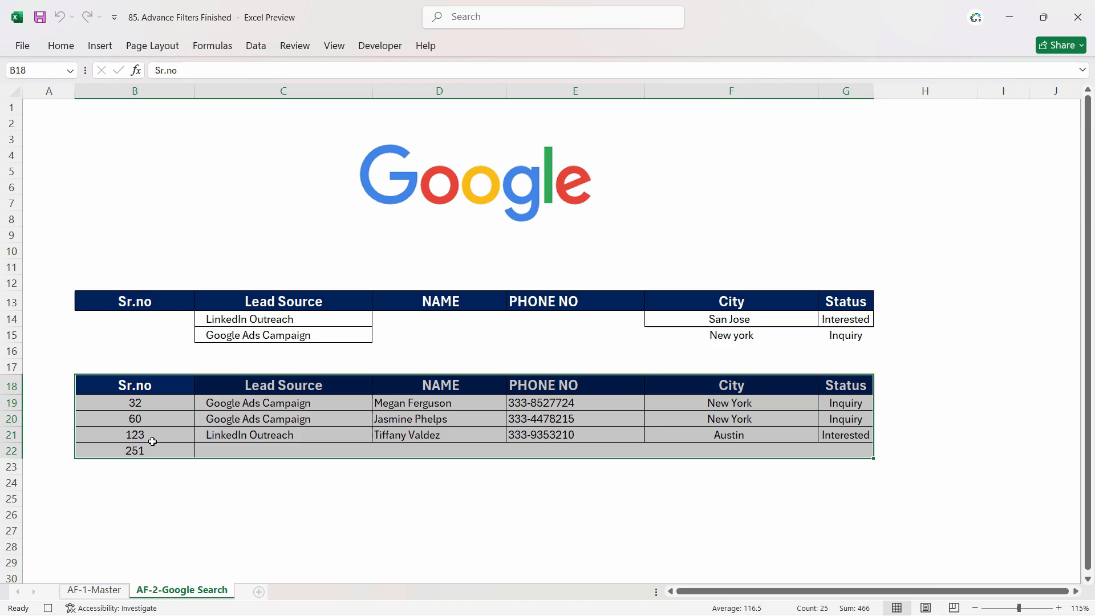
{"action": "left_click", "coordinate": [136, 386]}
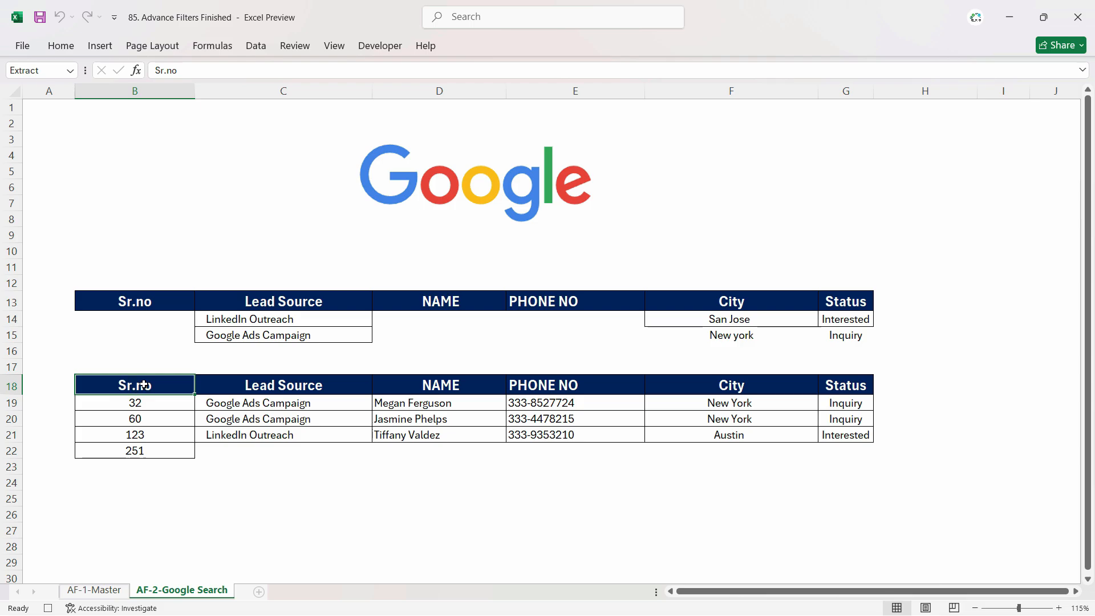
{"action": "key", "text": "ctrl+shift+Right"}
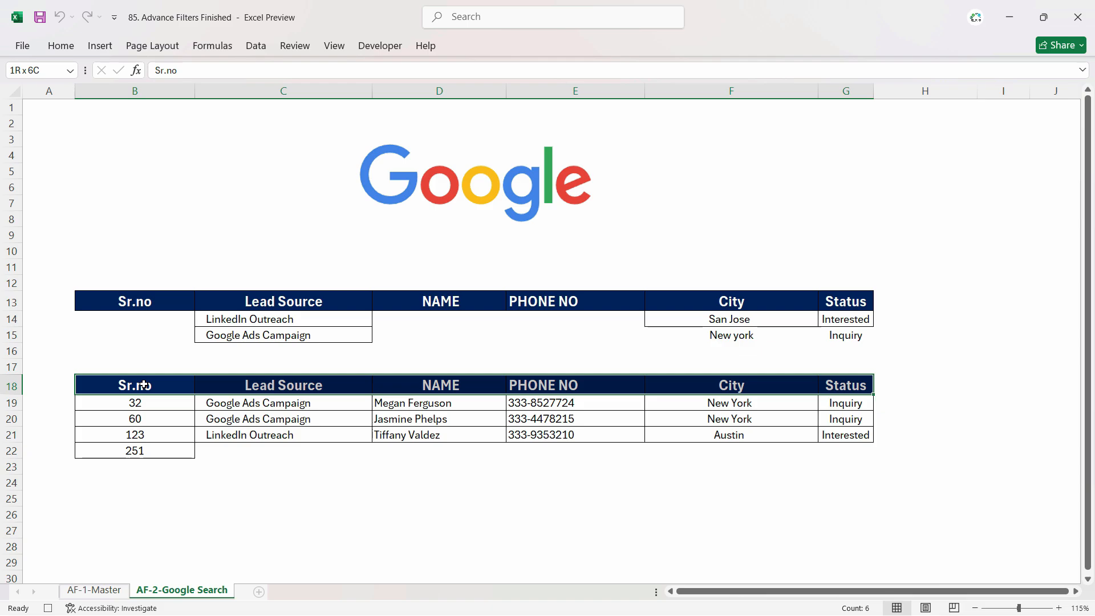
{"action": "key", "text": "shift+Down"}
{"action": "key", "text": "shift+Down"}
{"action": "key", "text": "shift+Down"}
{"action": "key", "text": "shift+Down"}
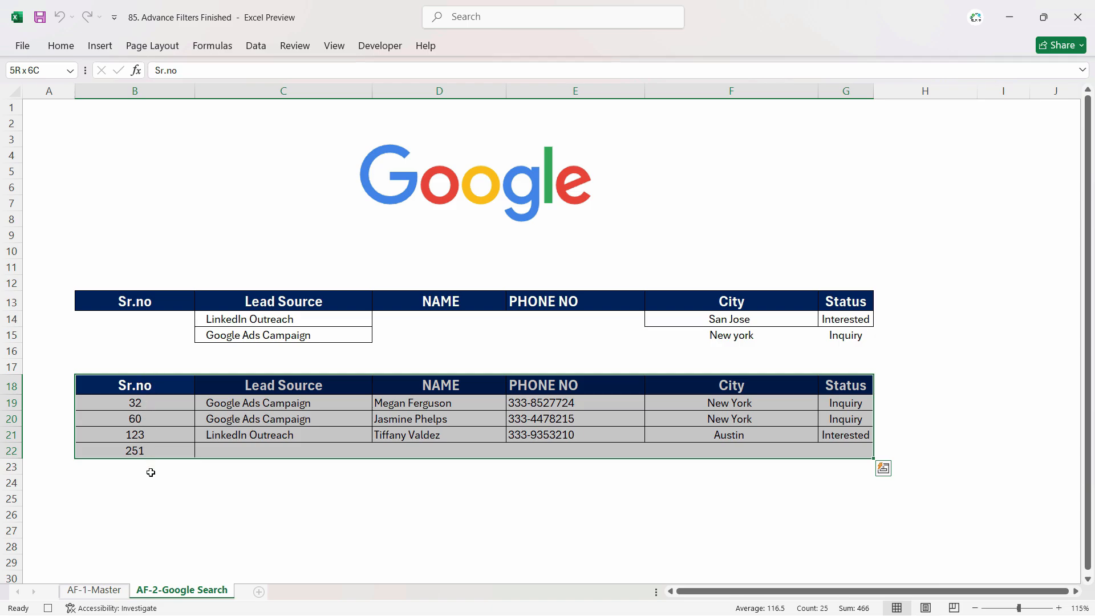
{"action": "left_click", "coordinate": [62, 48]}
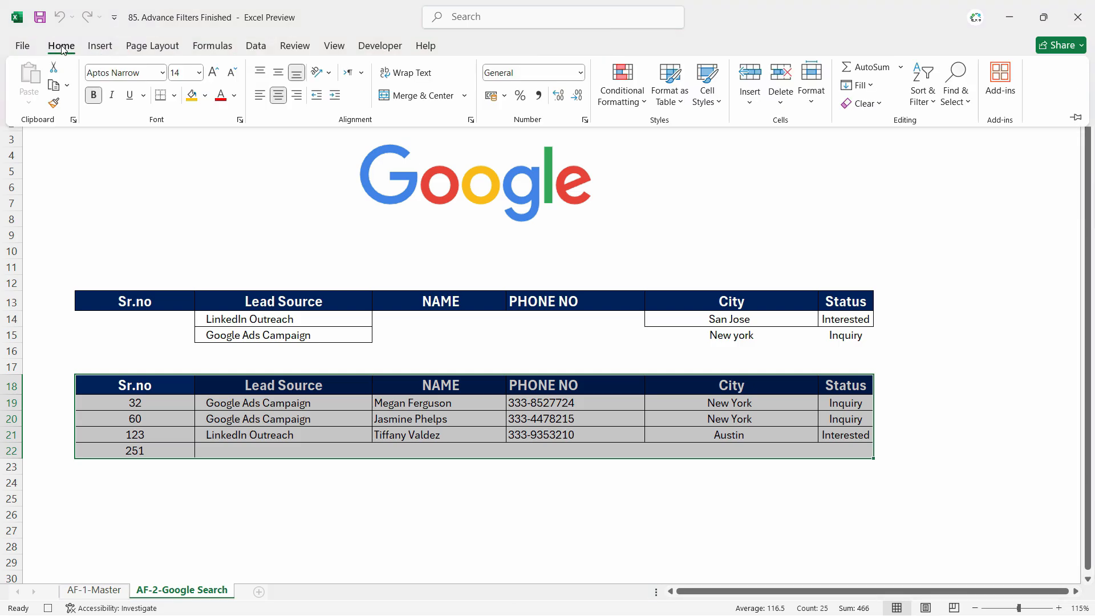
{"action": "left_click", "coordinate": [872, 104]}
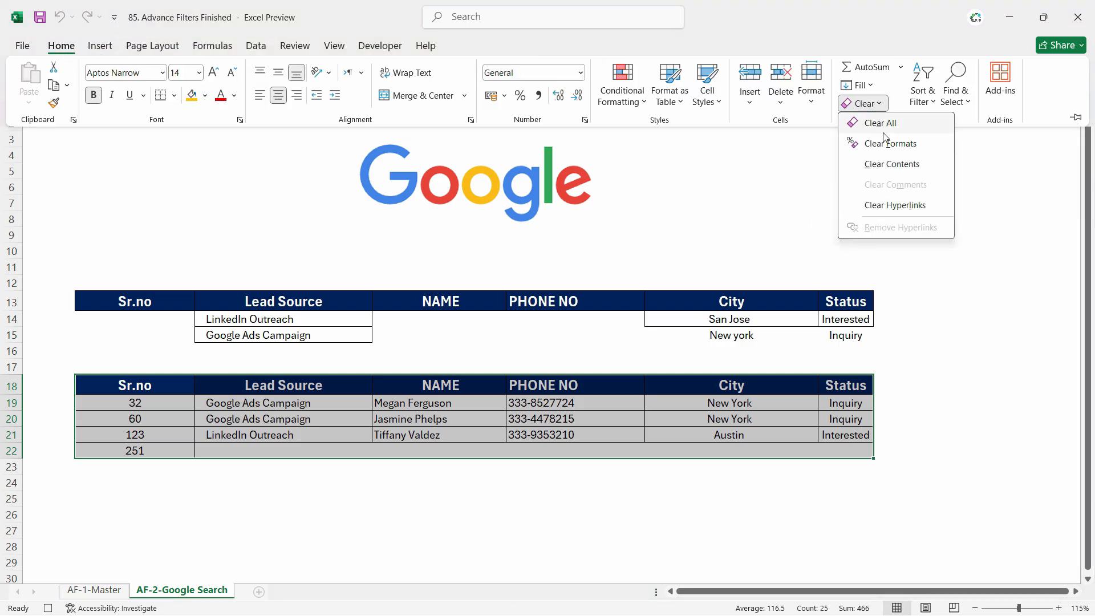
{"action": "left_click", "coordinate": [887, 124]}
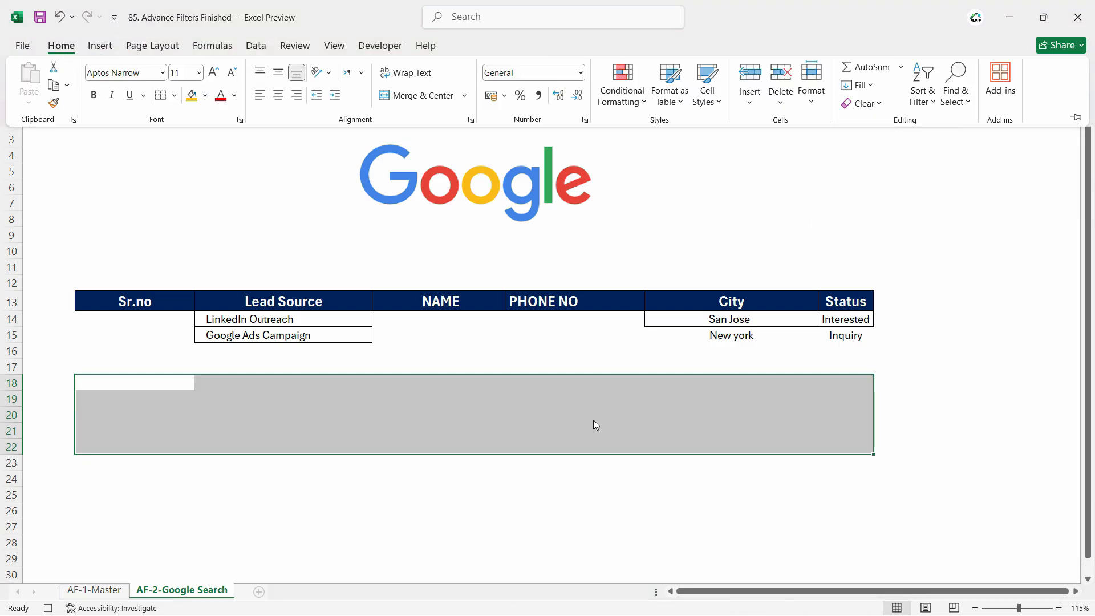
- Open Advanced Filter from cell B18 and choose to copy the results to another location
{"action": "left_click", "coordinate": [168, 386]}
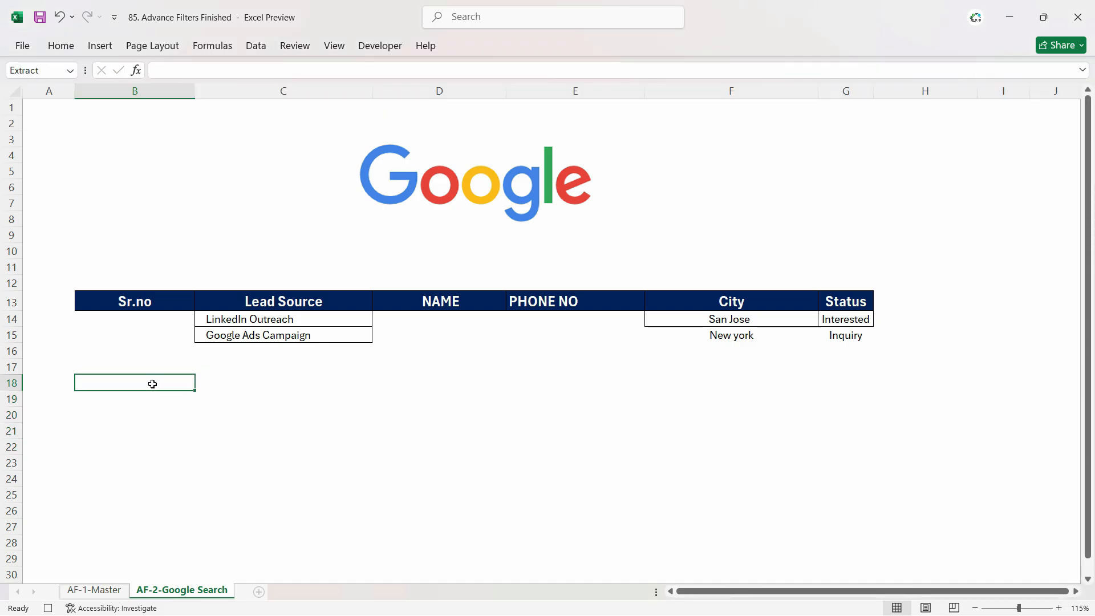
{"action": "left_click", "coordinate": [256, 46]}
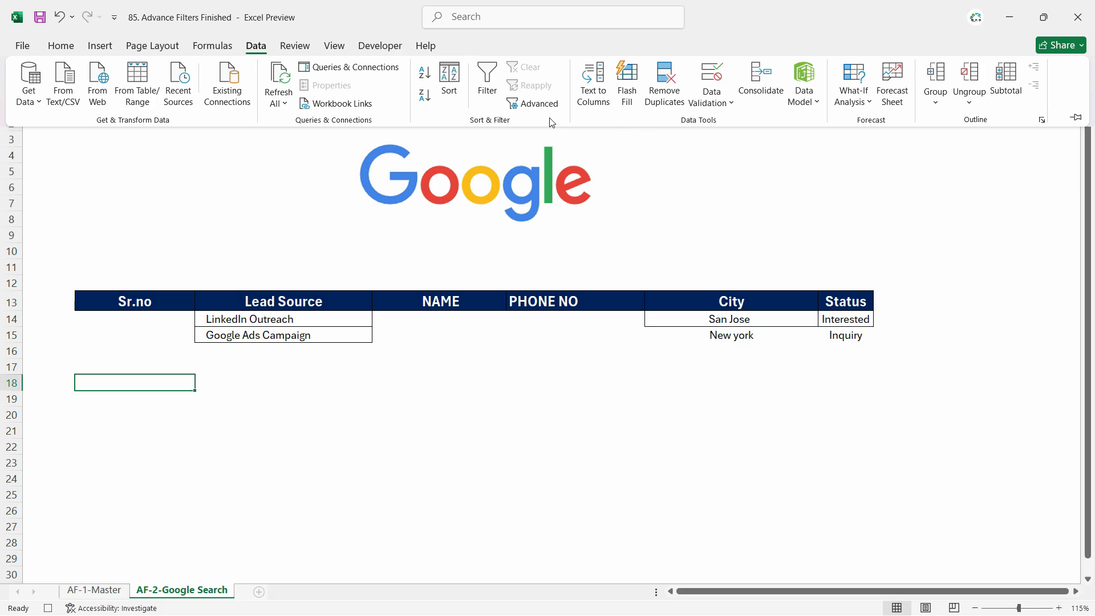
{"action": "left_click", "coordinate": [533, 103]}
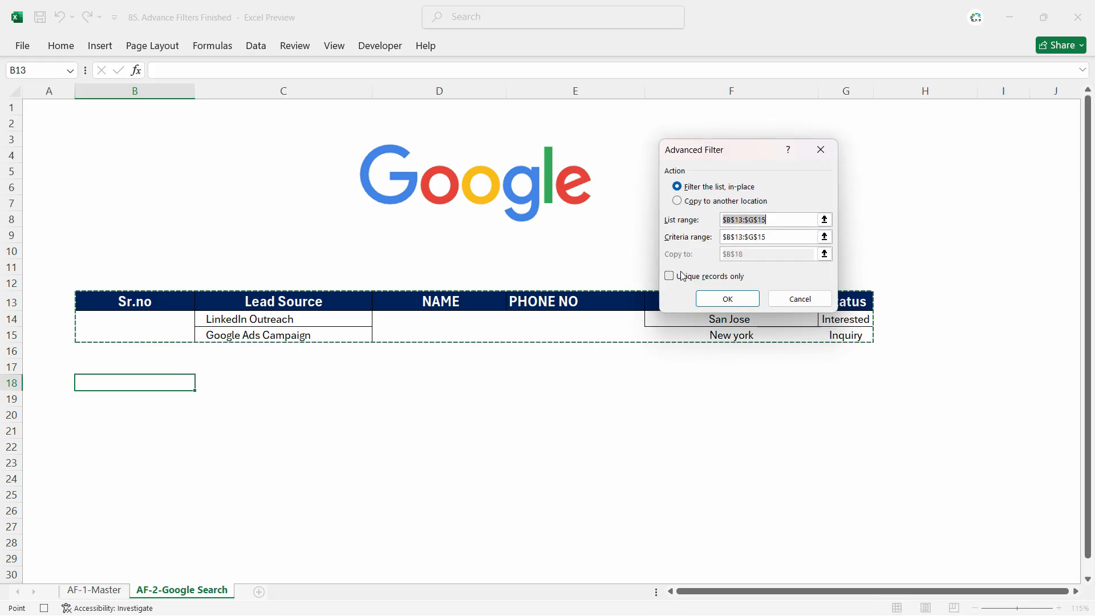
{"action": "left_click", "coordinate": [723, 200]}
- Set the list range to the full master data table 'AF-1-Master'!$A$1:$F$295
{"action": "left_click_drag", "start_coordinate": [776, 221], "coordinate": [722, 224]}
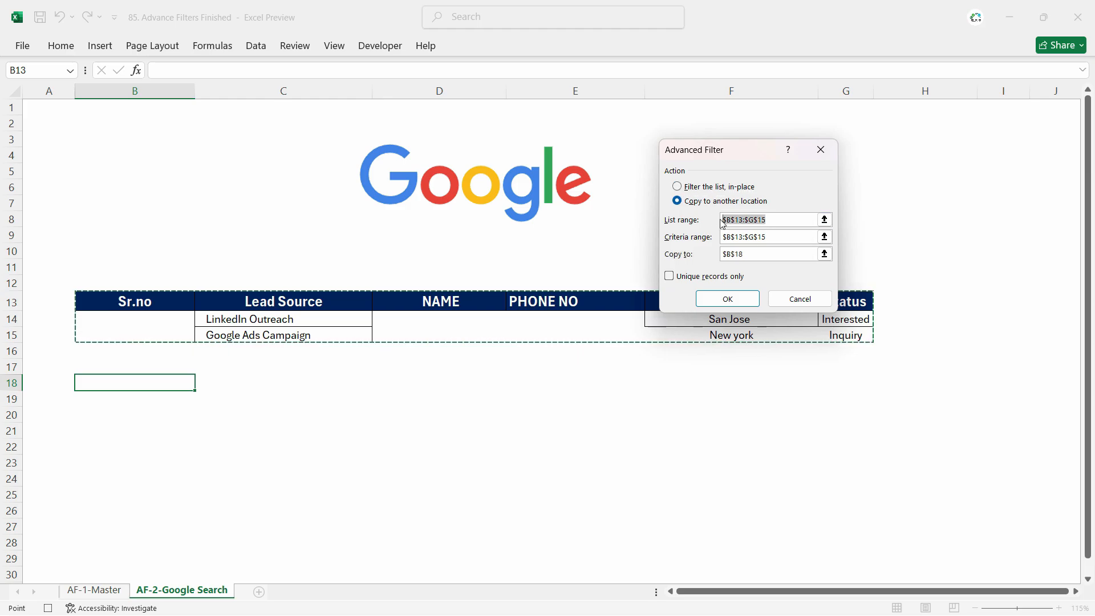
{"action": "key", "text": "BackSpace"}
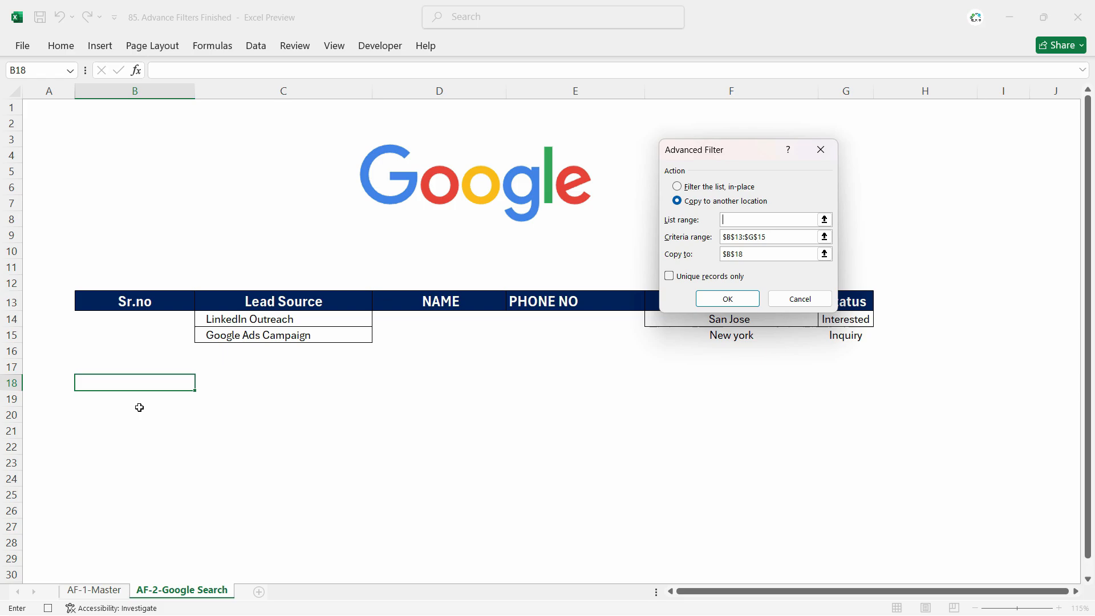
{"action": "key", "text": "ctrl+Page_Up"}
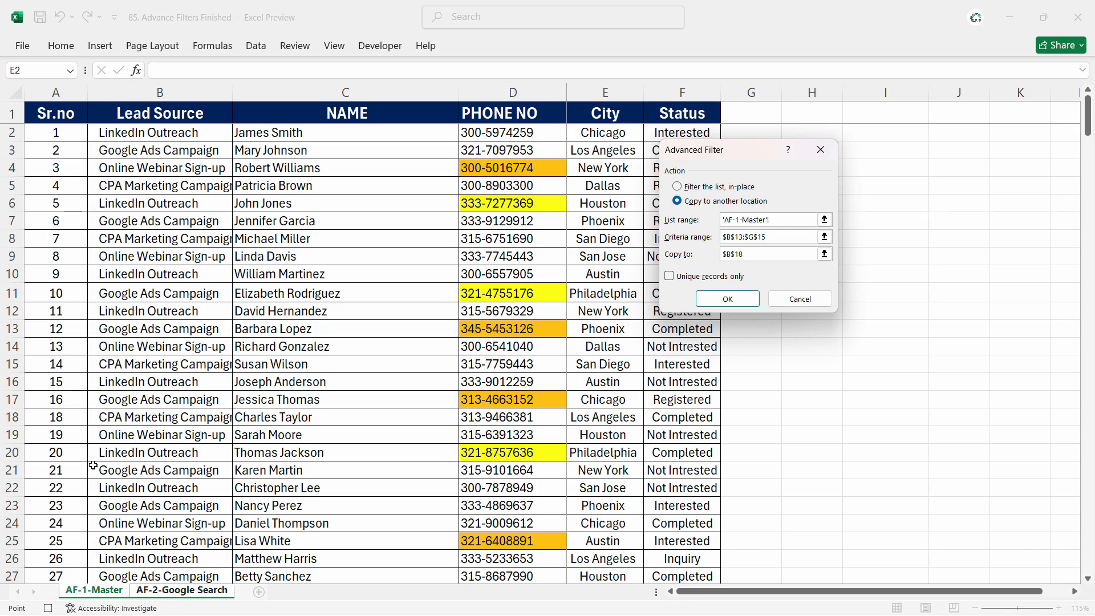
{"action": "left_click", "coordinate": [48, 115]}
{"action": "key", "text": "ctrl+shift+Right"}
{"action": "key", "text": "ctrl+shift+Down"}
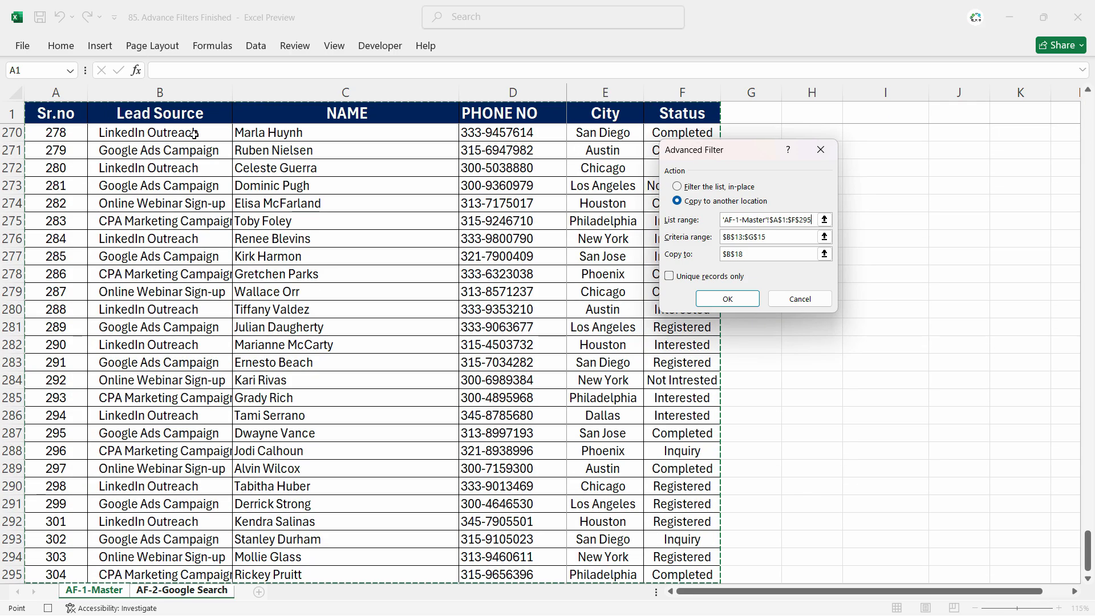
- Set the criteria range to the criteria table B13:G15 on the Google Search sheet
{"action": "left_click", "coordinate": [791, 238]}
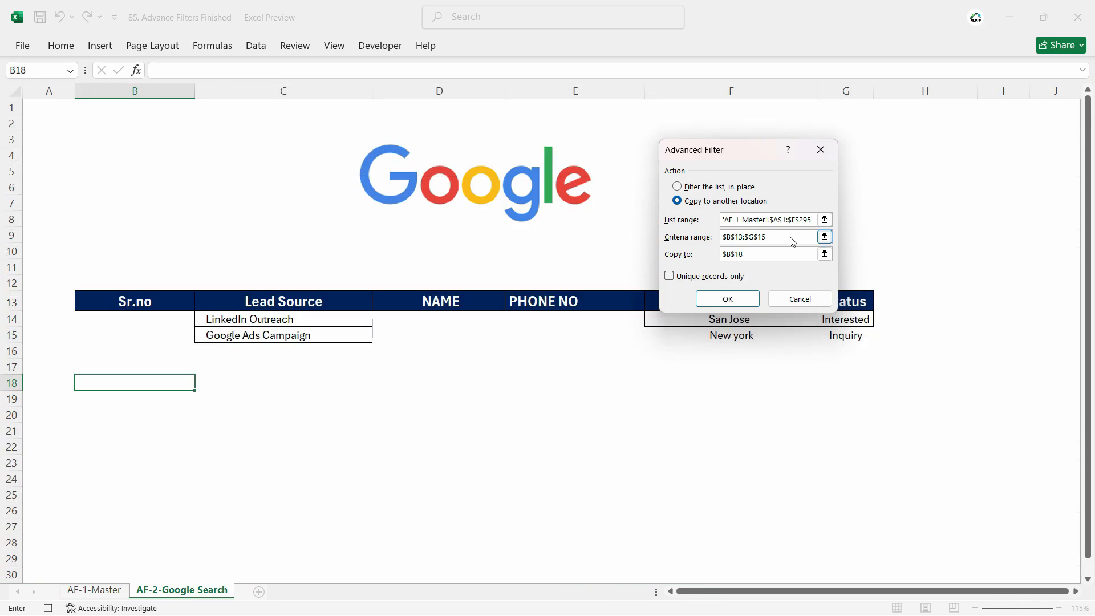
{"action": "key", "text": "BackSpace"}
{"action": "key", "text": "BackSpace"}
{"action": "key", "text": "BackSpace"}
{"action": "key", "text": "BackSpace"}
{"action": "left_click_drag", "start_coordinate": [135, 309], "coordinate": [844, 337]}
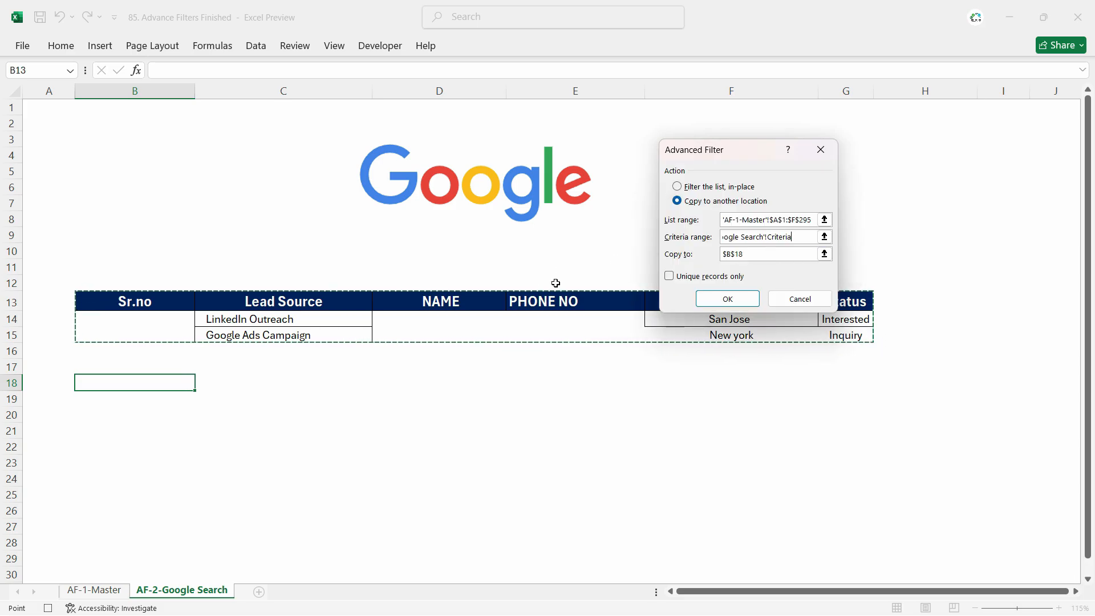
- Set the copy-to destination to cell B18 and run the Advanced Filter
{"action": "left_click_drag", "start_coordinate": [760, 254], "coordinate": [723, 258]}
{"action": "key", "text": "BackSpace"}
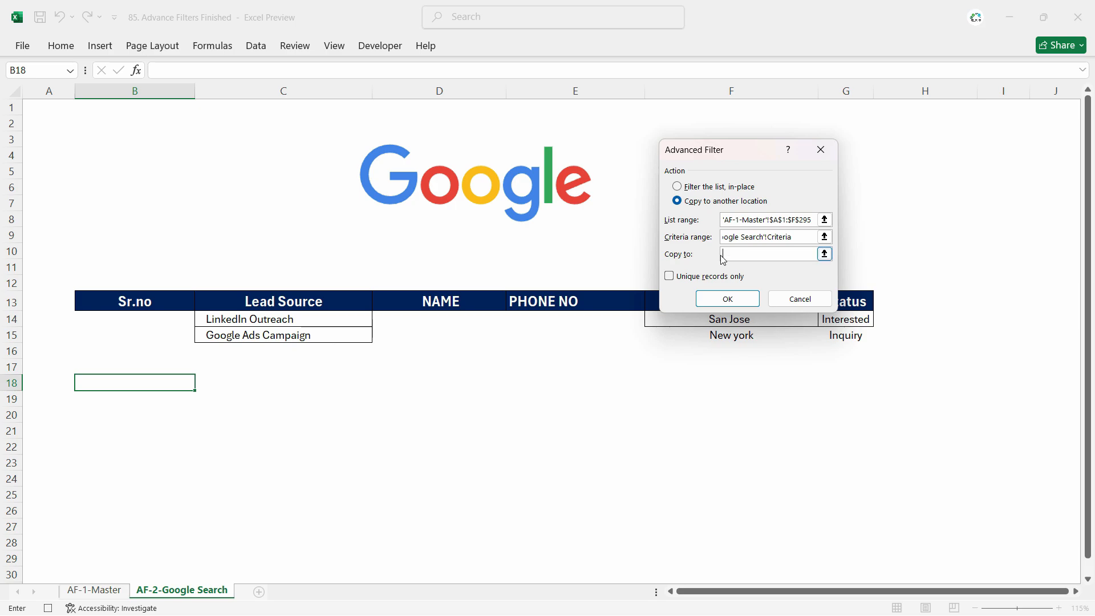
{"action": "left_click", "coordinate": [148, 388]}
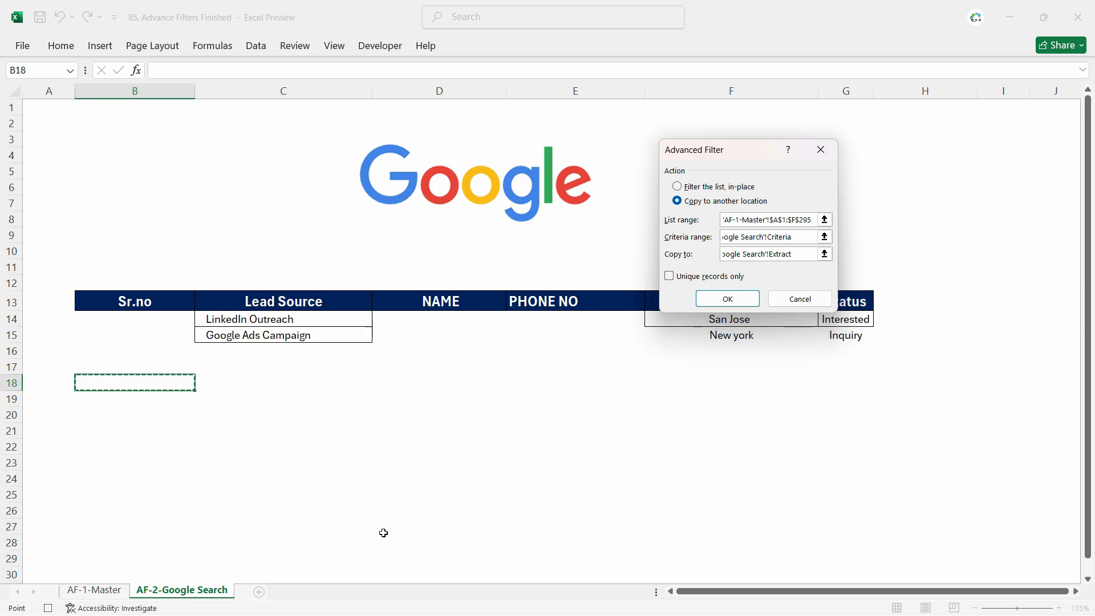
{"action": "left_click", "coordinate": [727, 299]}
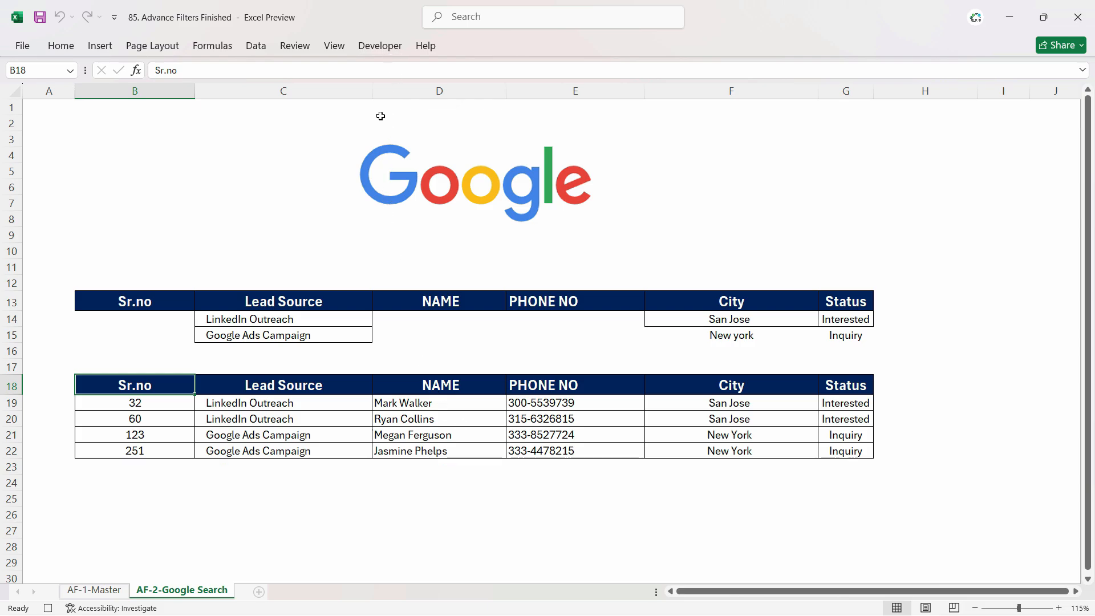
- Stop recording the macro
{"action": "left_click", "coordinate": [381, 48]}
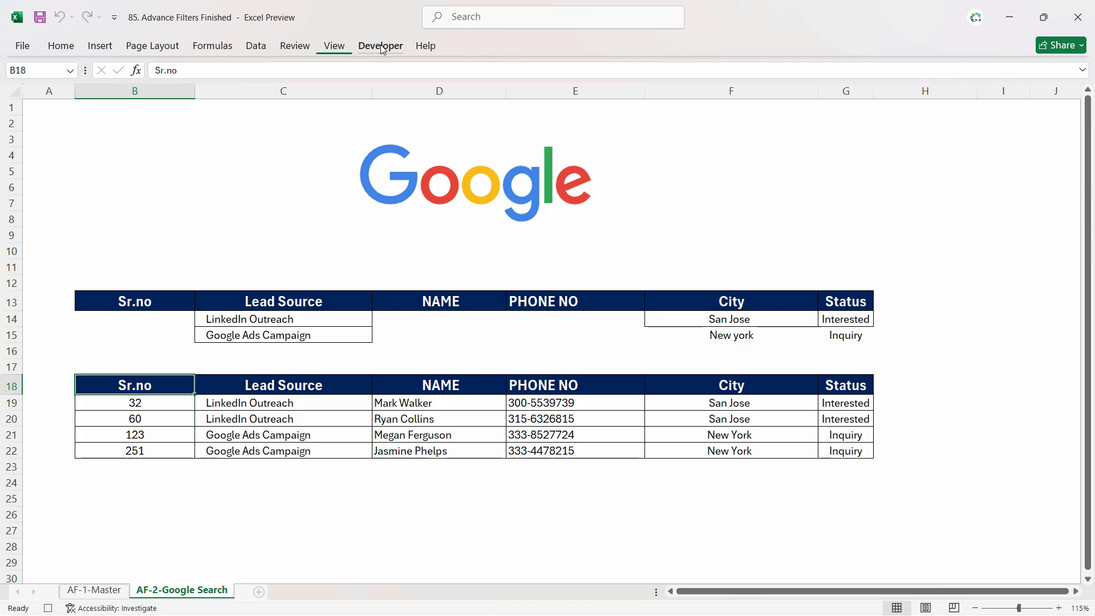
{"action": "left_click", "coordinate": [127, 69]}
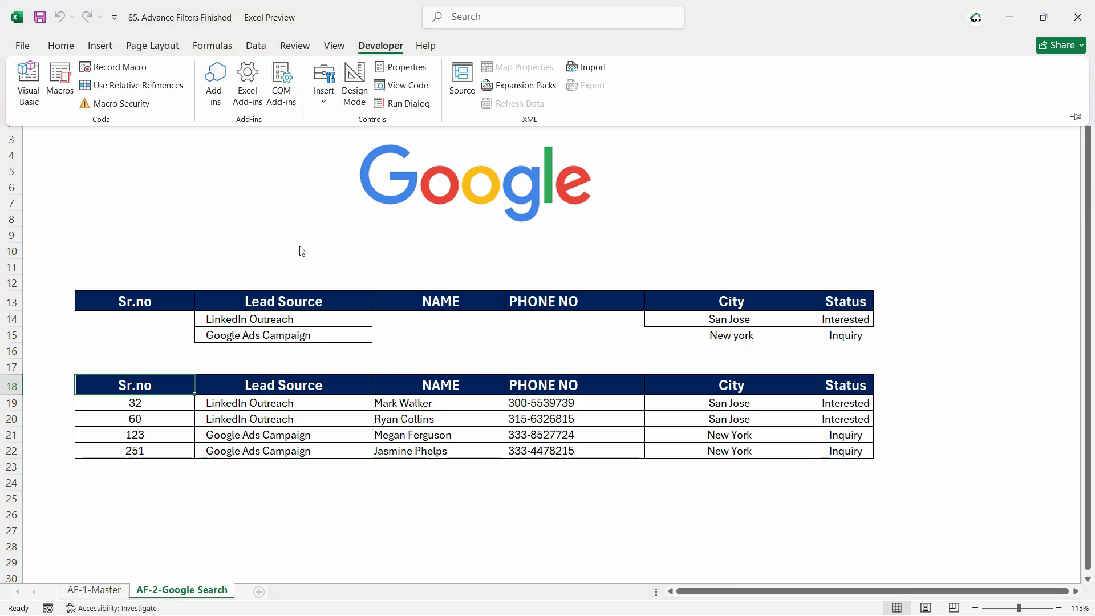
- Replace the first City criterion in F14 with Phoenix pasted from the master sheet
{"action": "left_click", "coordinate": [731, 319]}
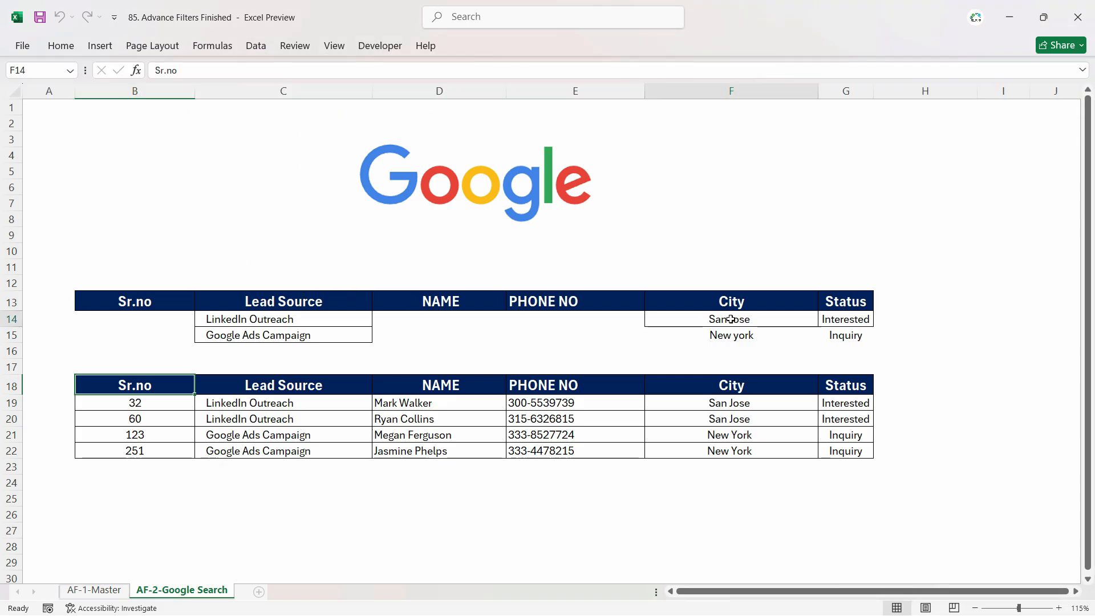
{"action": "left_click", "coordinate": [109, 590]}
{"action": "key", "text": "ctrl+Page_Down"}
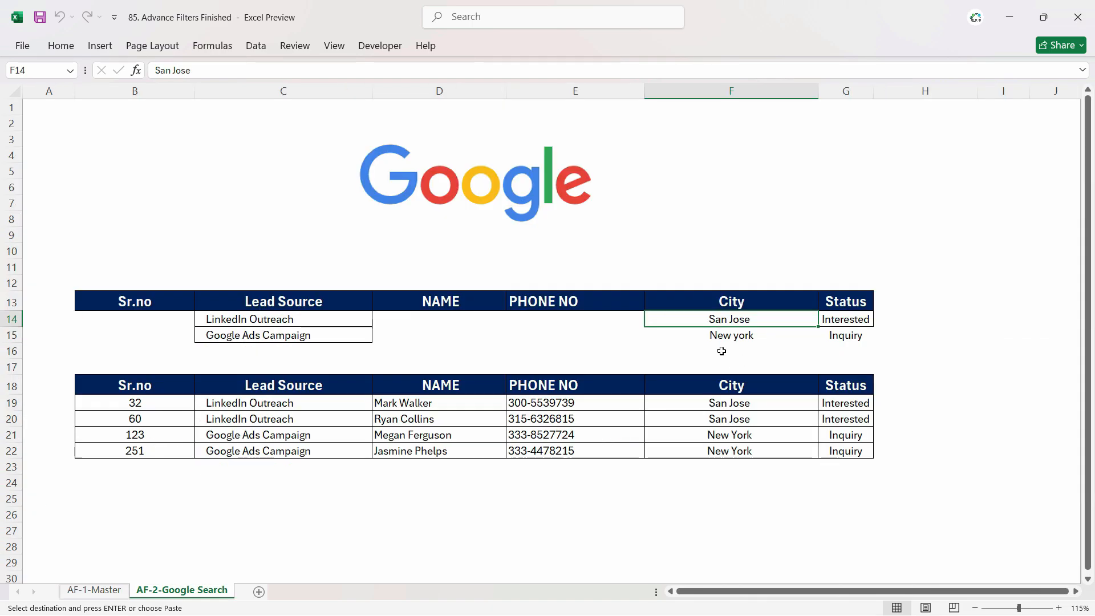
{"action": "key", "text": "ctrl+v"}
{"action": "left_click", "coordinate": [709, 336]}
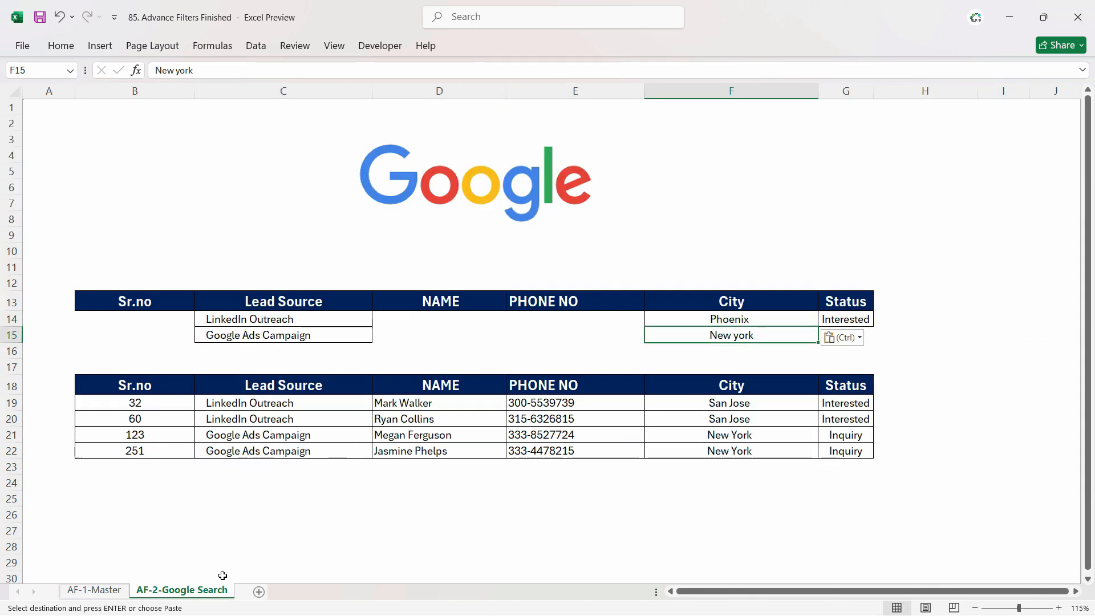
- Copy CPA Marketing Campaign from the master sheet into the first Lead Source criterion cell C14
{"action": "left_click", "coordinate": [94, 590]}
{"action": "left_click", "coordinate": [159, 222]}
{"action": "left_click", "coordinate": [212, 277]}
{"action": "key", "text": "ctrl+c"}
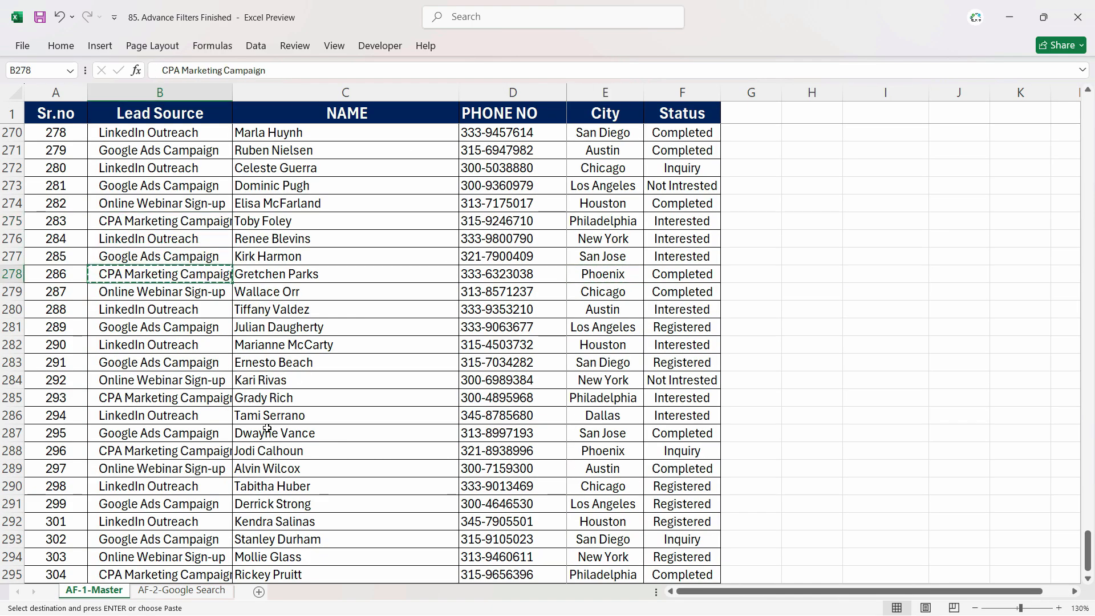
{"action": "left_click", "coordinate": [182, 590]}
{"action": "left_click", "coordinate": [283, 319]}
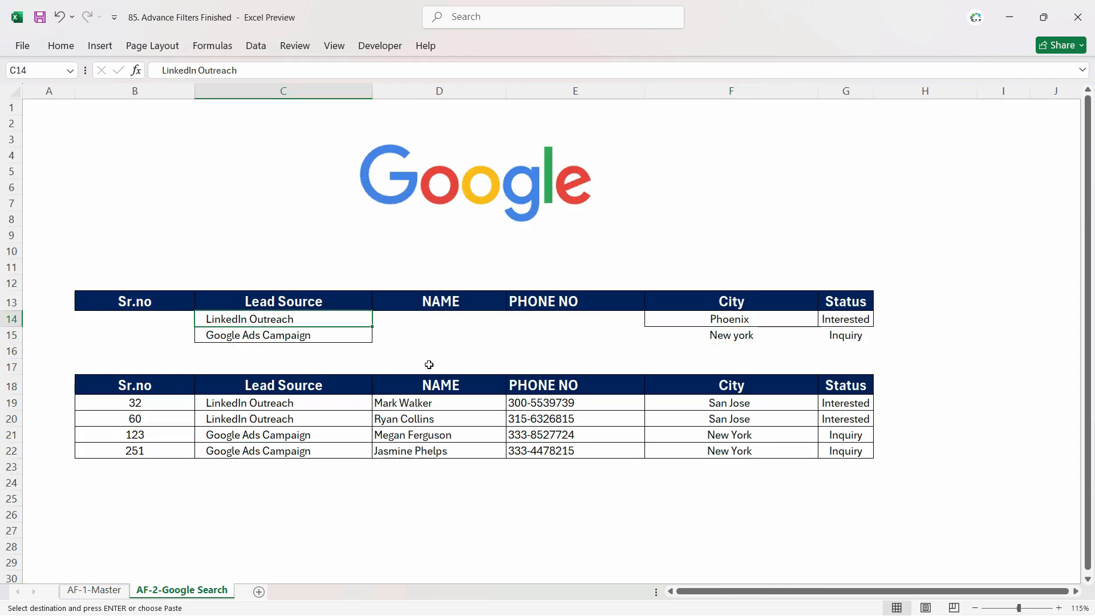
{"action": "key", "text": "ctrl+v"}
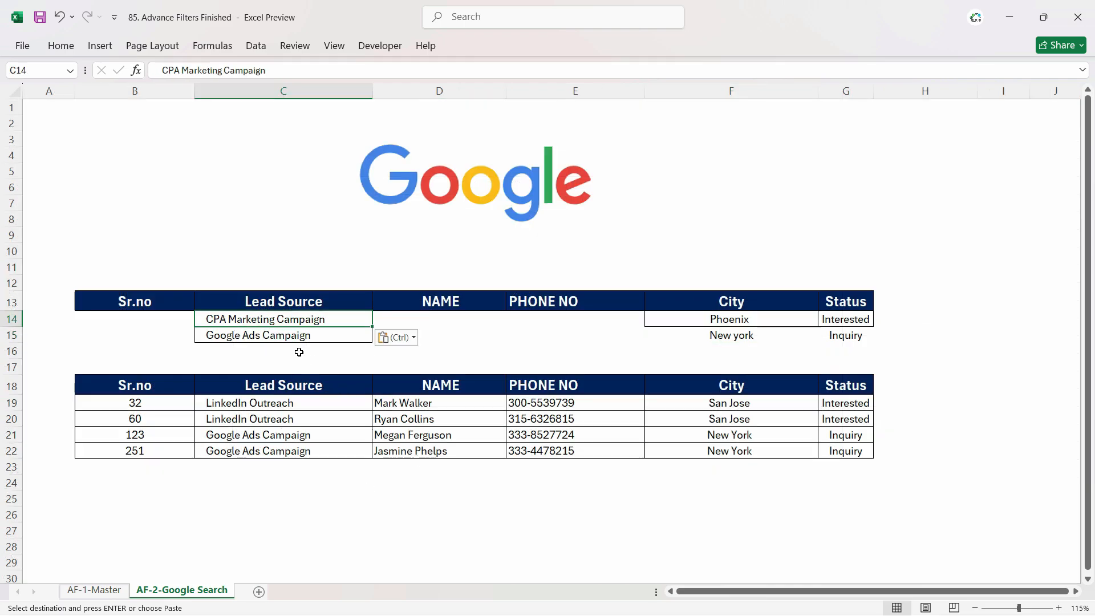
{"action": "left_click", "coordinate": [516, 342]}
{"action": "left_click", "coordinate": [522, 360]}
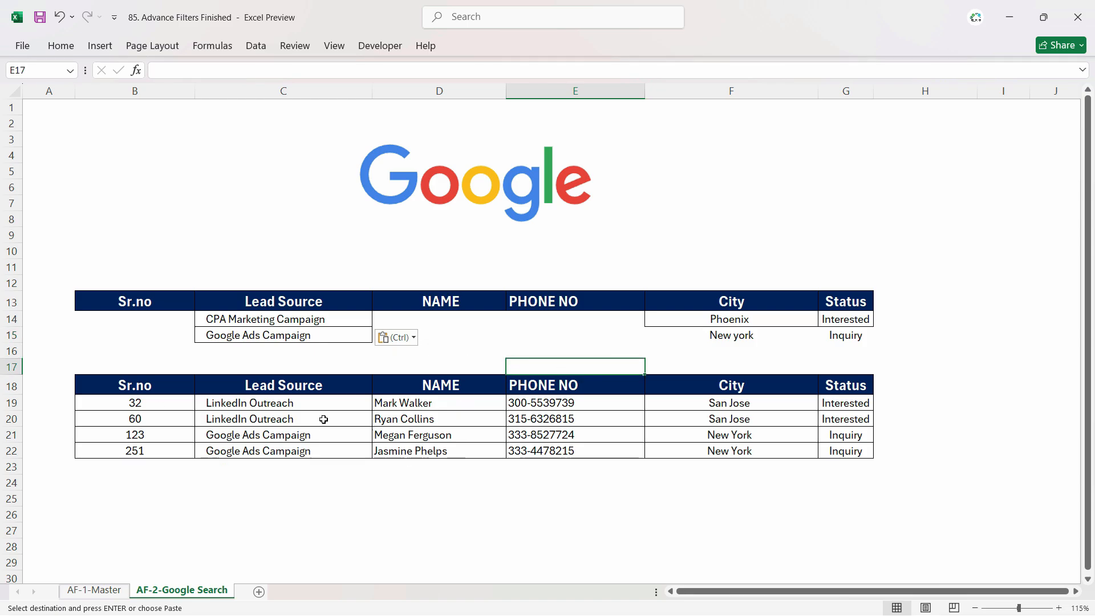
- Run the Refresh_Search macro to update the extracted results
{"action": "left_click", "coordinate": [381, 47]}
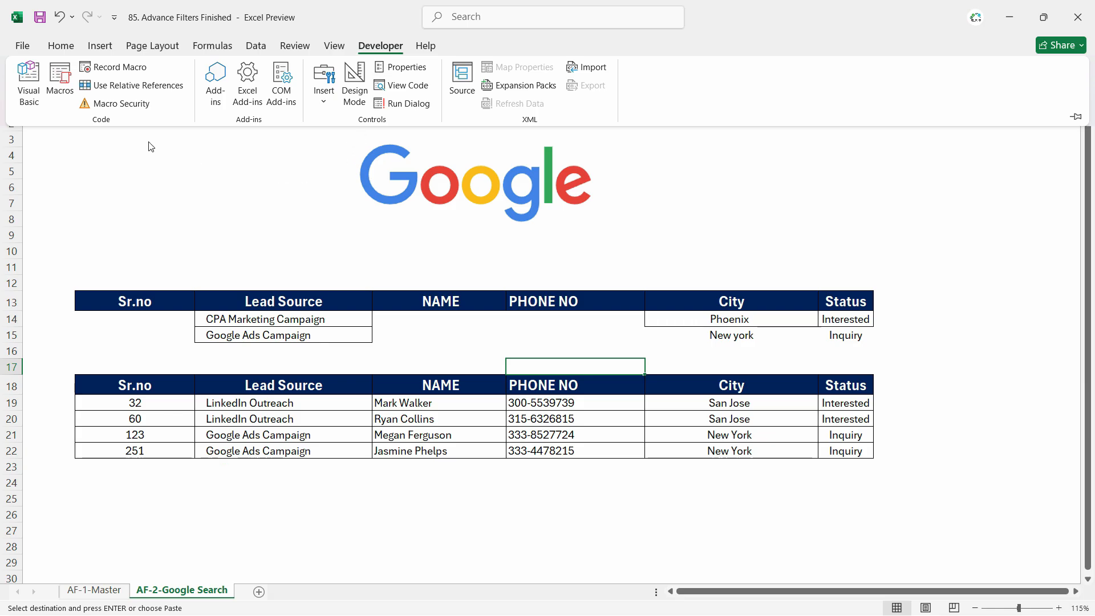
{"action": "left_click", "coordinate": [60, 83]}
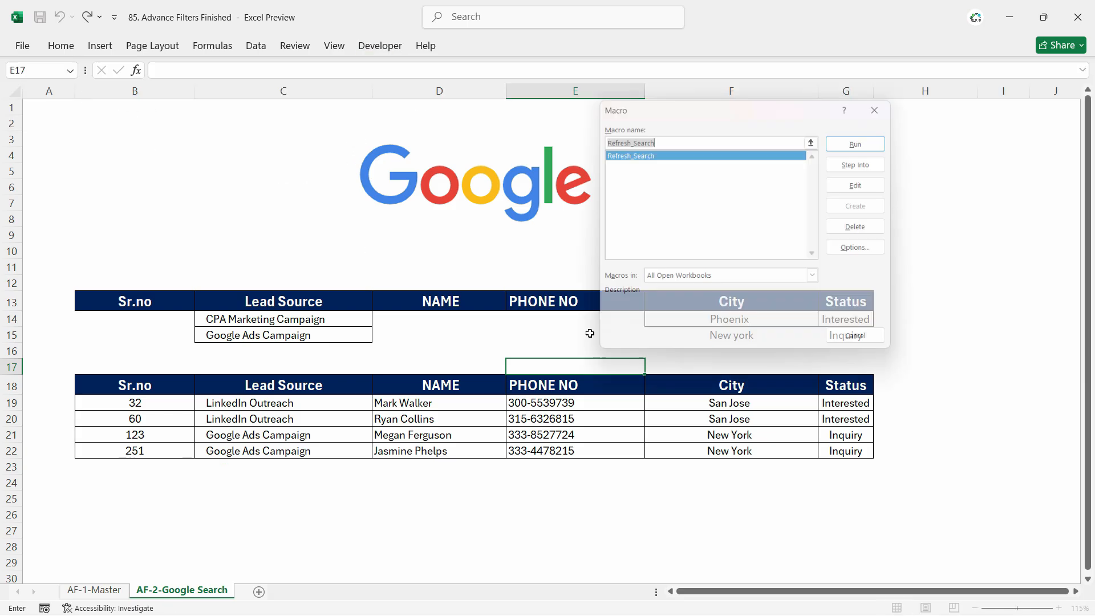
{"action": "left_click", "coordinate": [885, 149]}
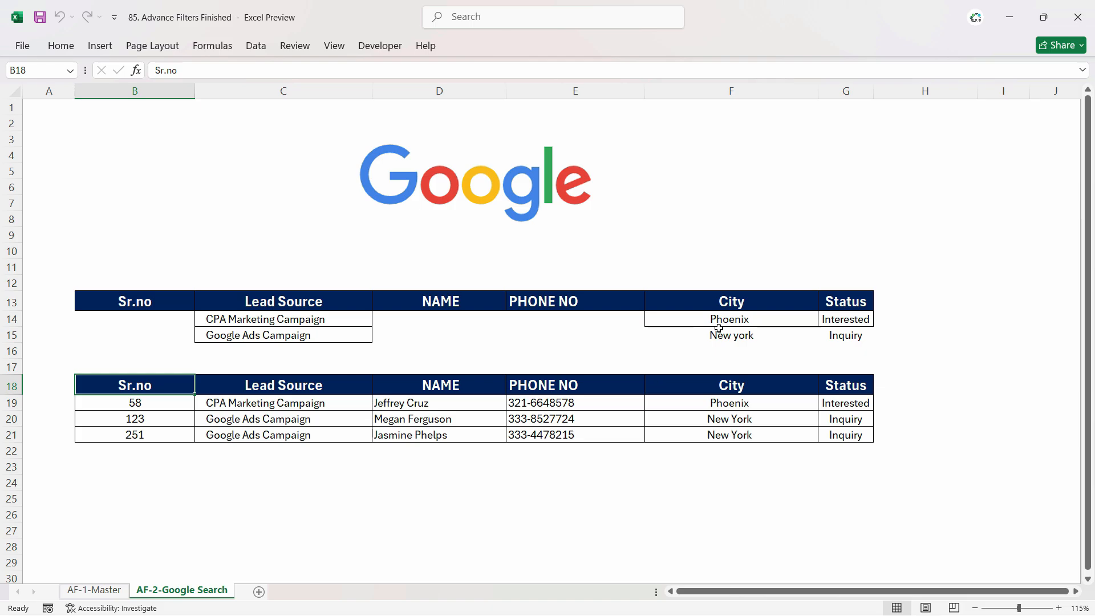
{"action": "left_click", "coordinate": [686, 365]}
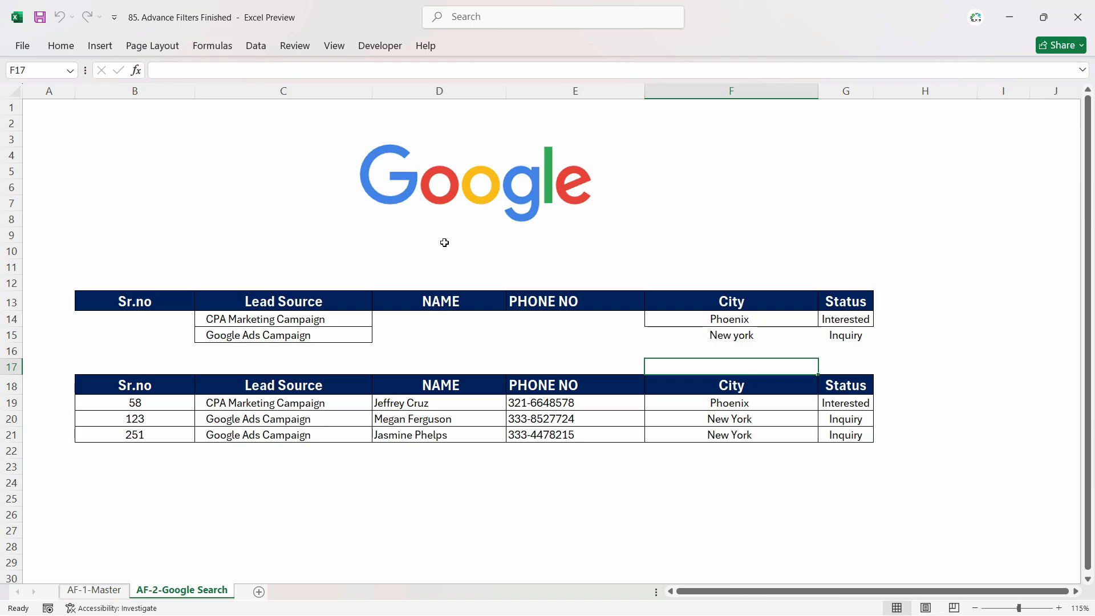
- Insert a rounded rectangle about 6.81 cm wide and 0.99 cm tall below the Google logo
{"action": "left_click", "coordinate": [100, 45]}
{"action": "left_click", "coordinate": [203, 108]}
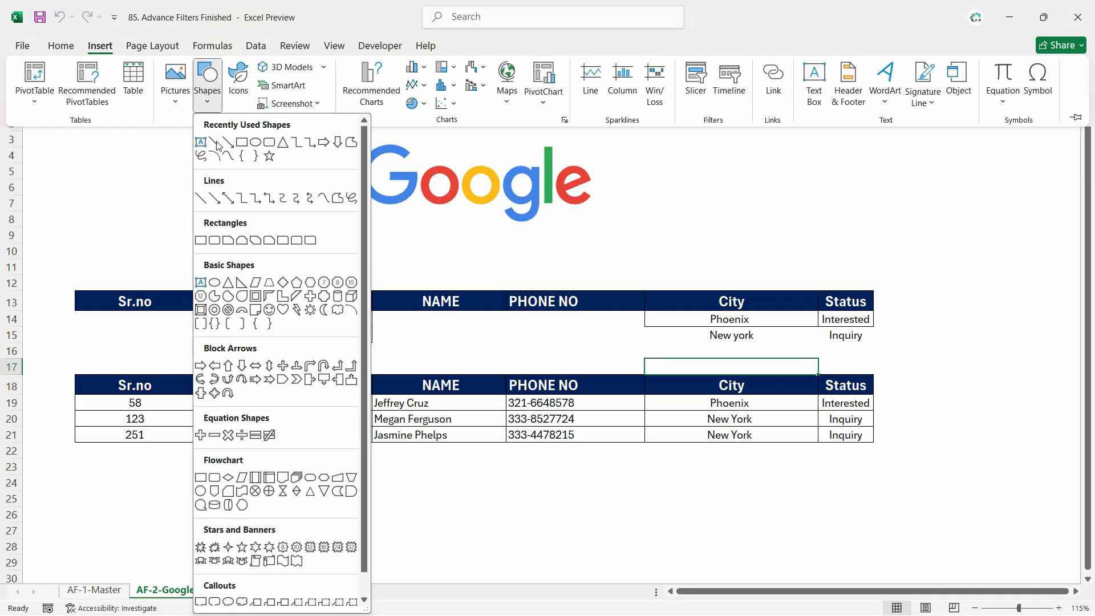
{"action": "left_click", "coordinate": [269, 144]}
{"action": "left_click_drag", "start_coordinate": [371, 229], "coordinate": [586, 264]}
{"action": "left_click_drag", "start_coordinate": [511, 247], "coordinate": [513, 257]}
- Apply a black gradient shape style to the rectangle
{"action": "left_click", "coordinate": [491, 47]}
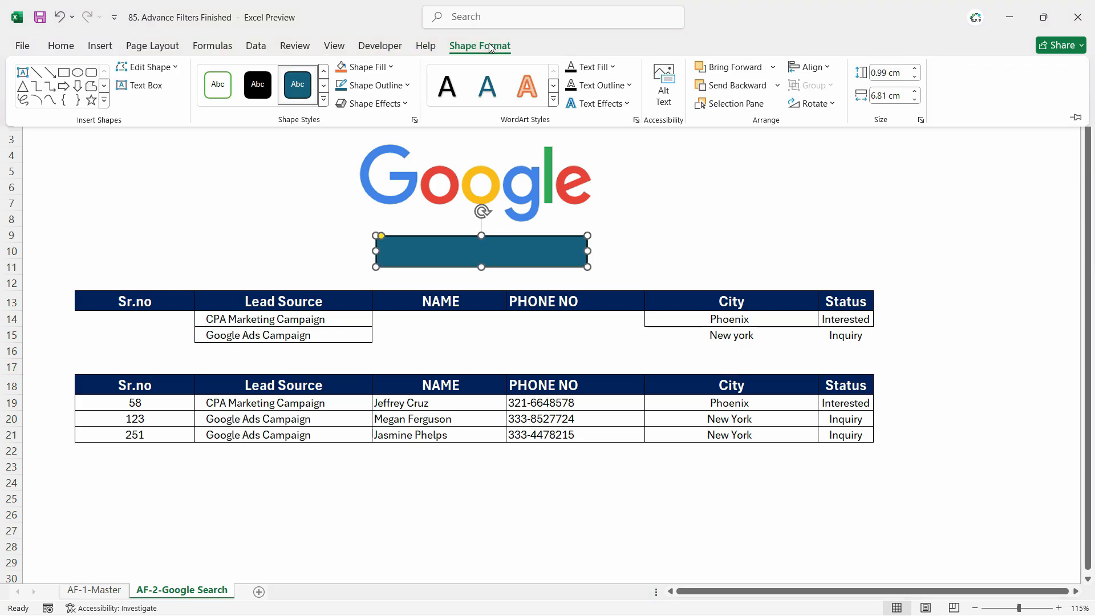
{"action": "left_click", "coordinate": [327, 109]}
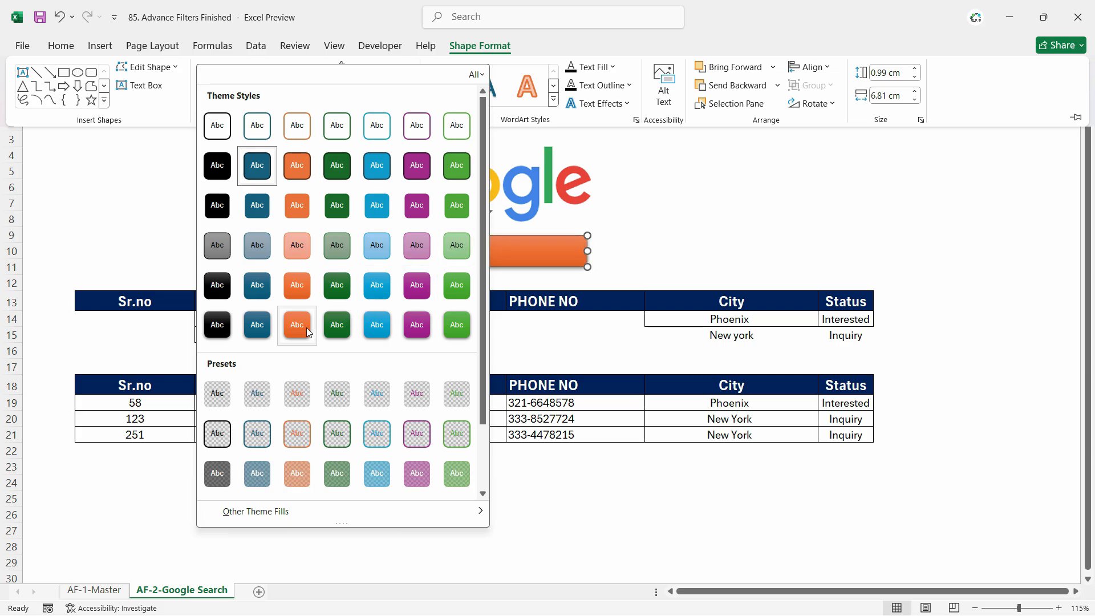
{"action": "left_click", "coordinate": [252, 329]}
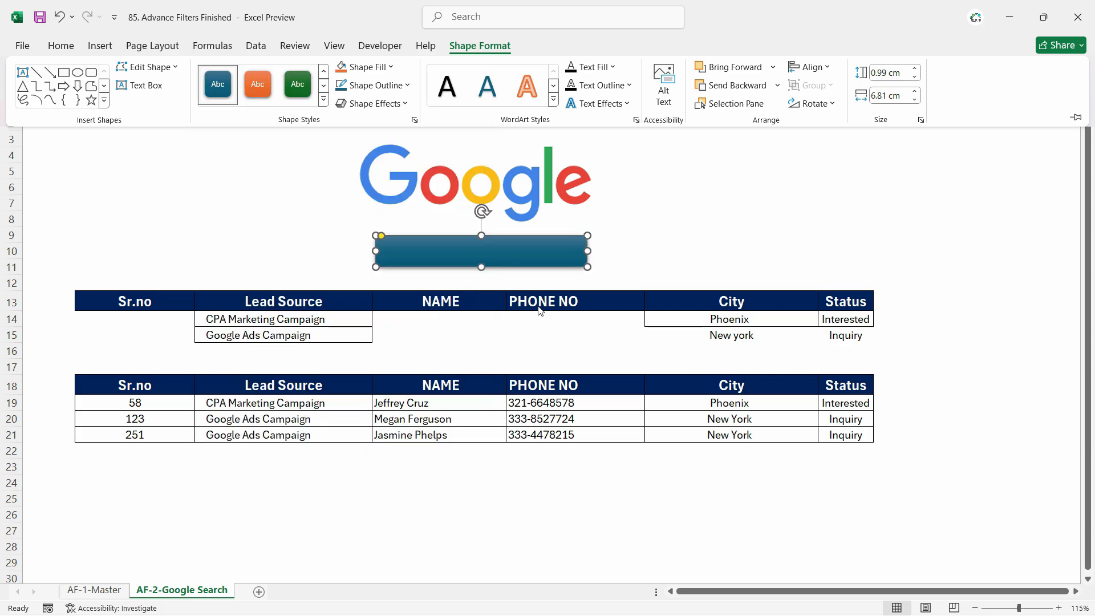
{"action": "left_click", "coordinate": [647, 271]}
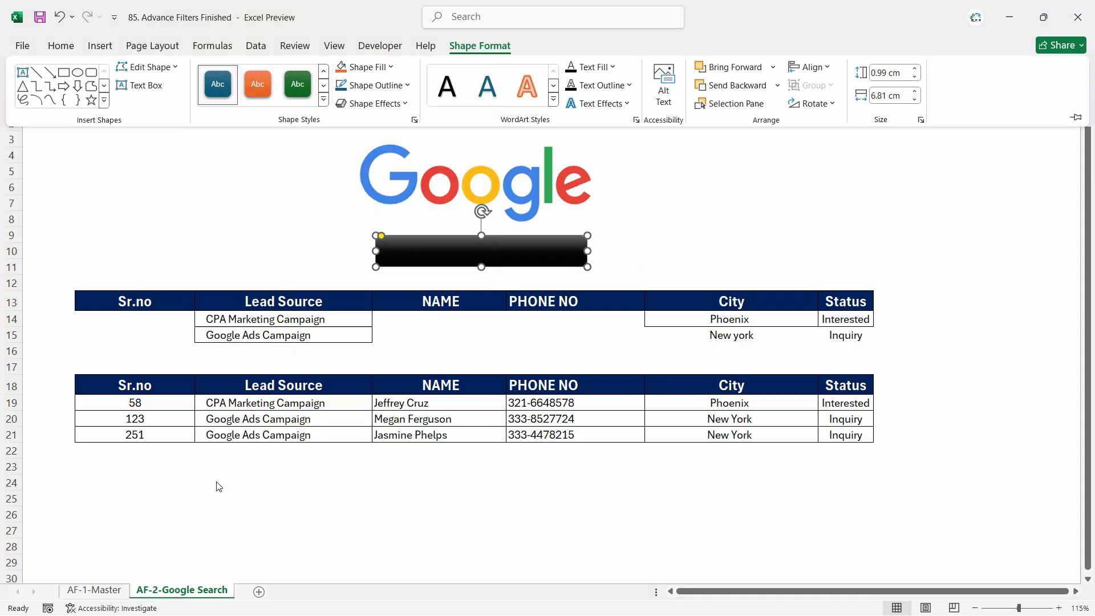
{"action": "left_click", "coordinate": [696, 293]}
{"action": "left_click", "coordinate": [652, 263]}
- Label the shape Search, center its text and set the font size to 16
{"action": "left_click", "coordinate": [489, 248]}
{"action": "type", "text": "Seacr"}
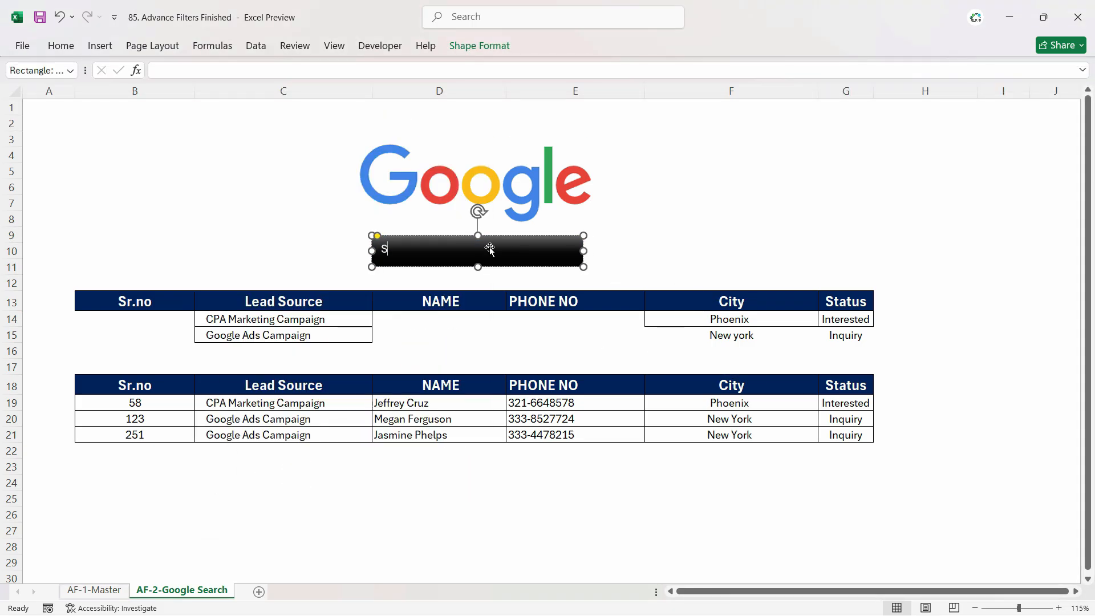
{"action": "left_click", "coordinate": [61, 46]}
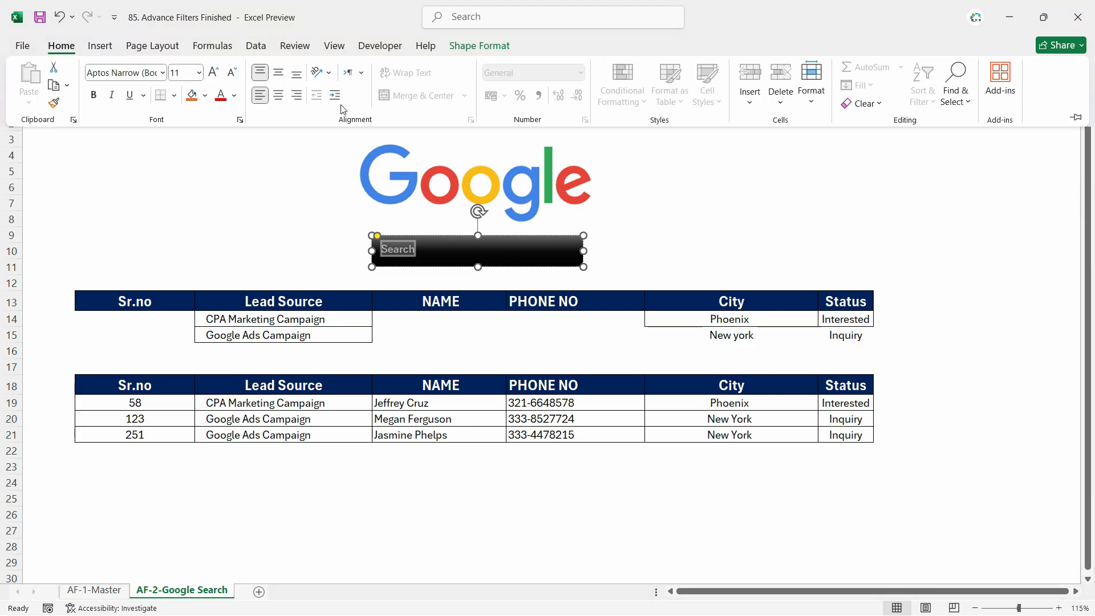
{"action": "left_click", "coordinate": [278, 95]}
{"action": "left_click", "coordinate": [198, 72]}
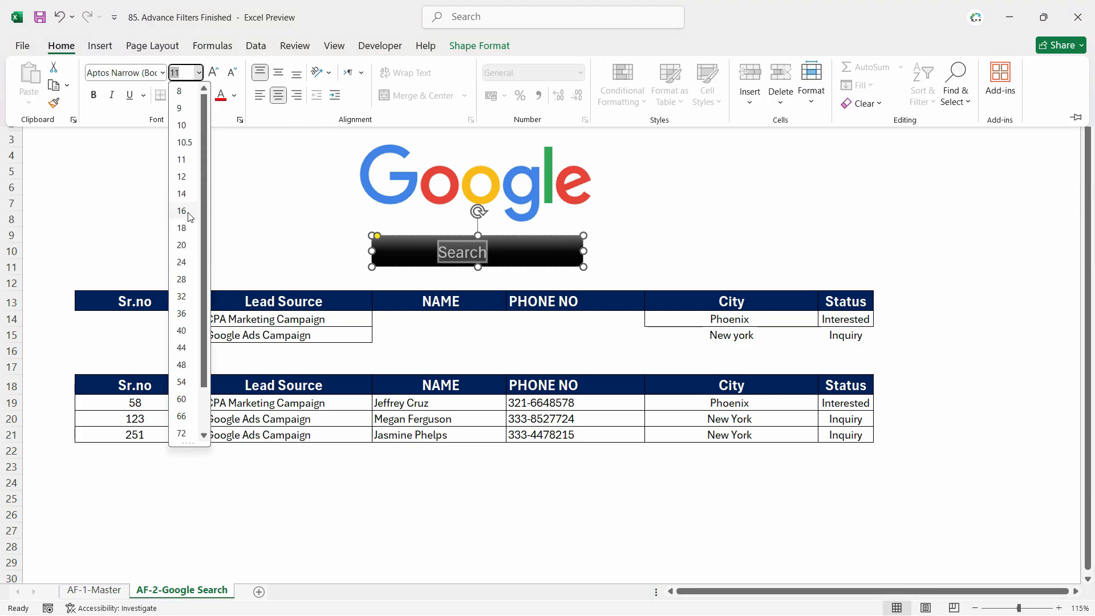
{"action": "left_click", "coordinate": [190, 217]}
- Narrow the Search button and center it beneath the Google logo
{"action": "left_click_drag", "start_coordinate": [583, 250], "coordinate": [483, 250]}
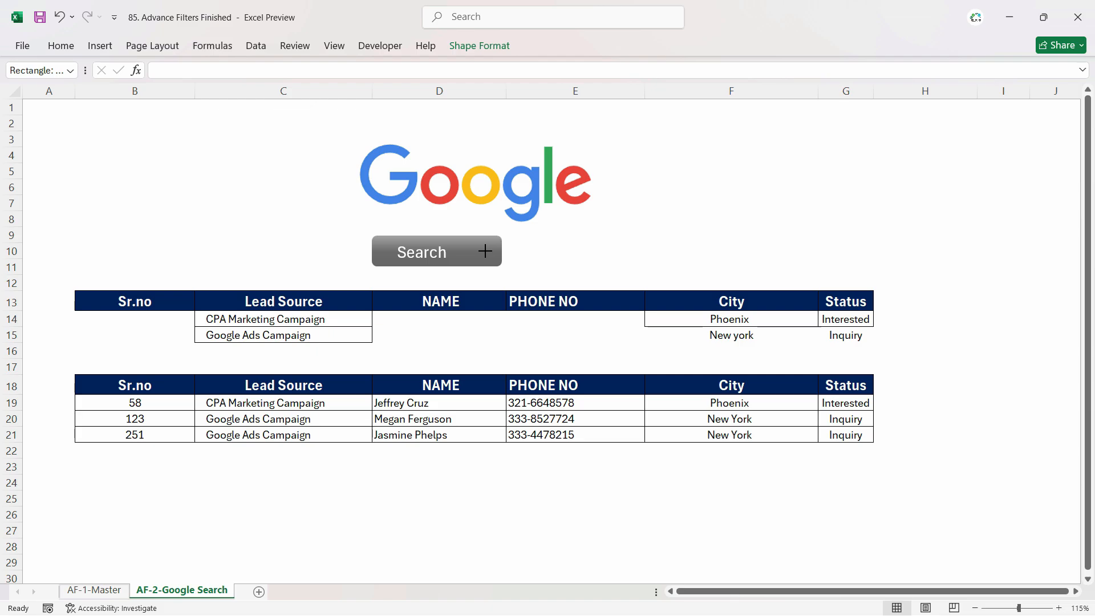
{"action": "left_click_drag", "start_coordinate": [428, 267], "coordinate": [515, 235]}
{"action": "left_click", "coordinate": [576, 272]}
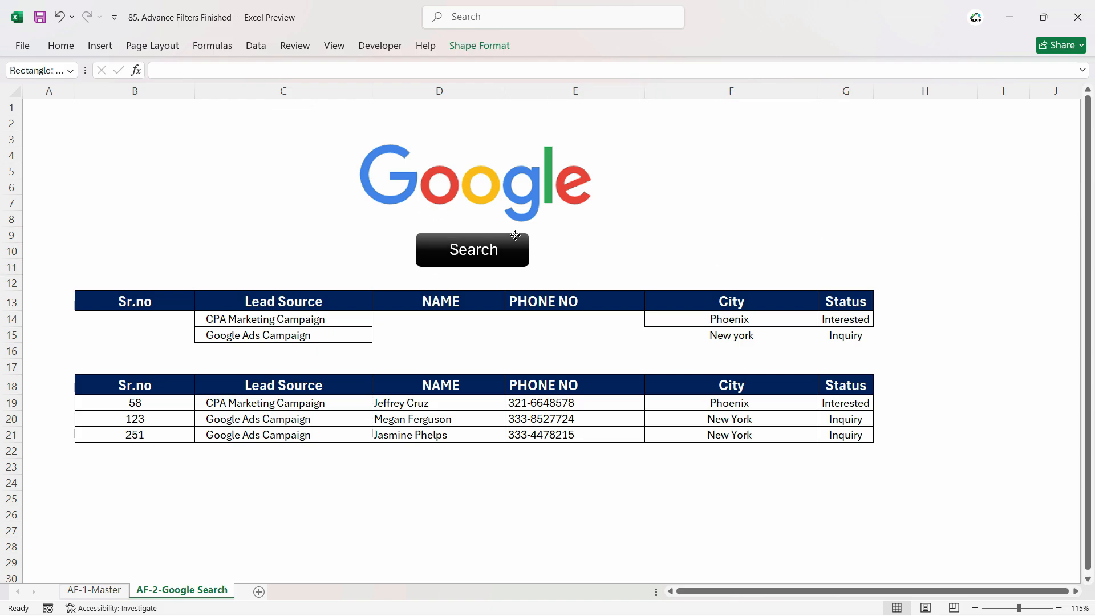
{"action": "left_click", "coordinate": [599, 235]}
{"action": "left_click", "coordinate": [591, 255]}
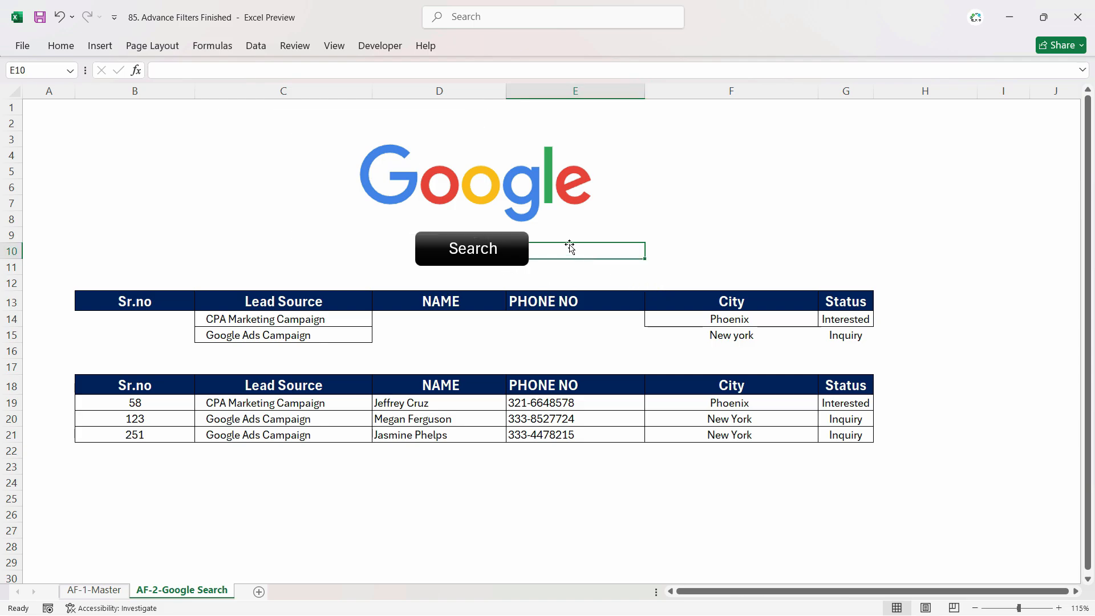
- Assign the Refresh_Search macro to the Search button
{"action": "left_click", "coordinate": [516, 251]}
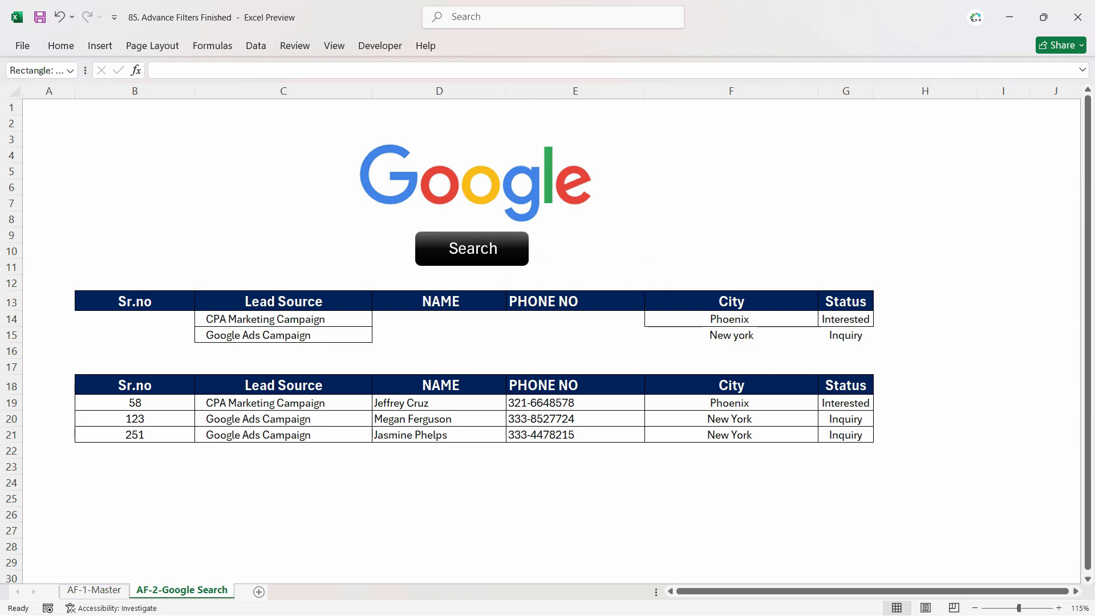
{"action": "right_click", "coordinate": [514, 249]}
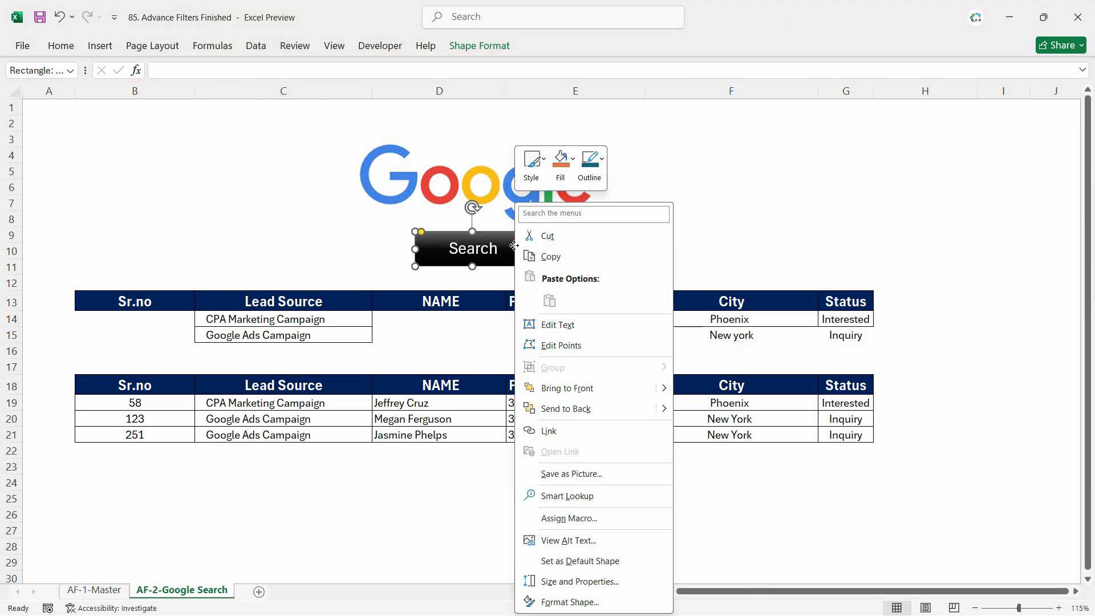
{"action": "left_click", "coordinate": [589, 527]}
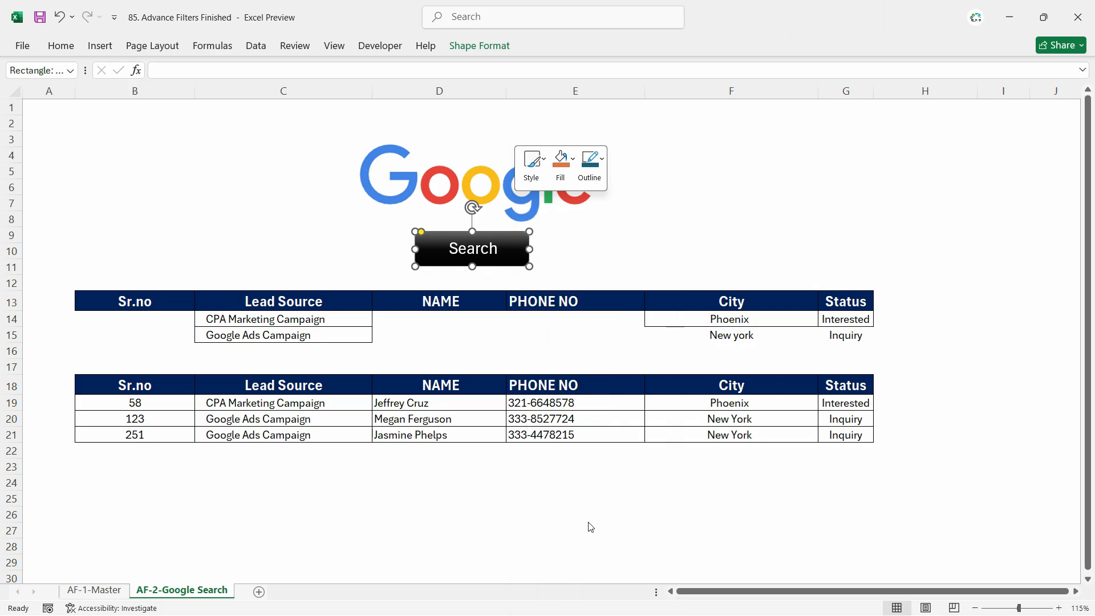
{"action": "left_click", "coordinate": [464, 403]}
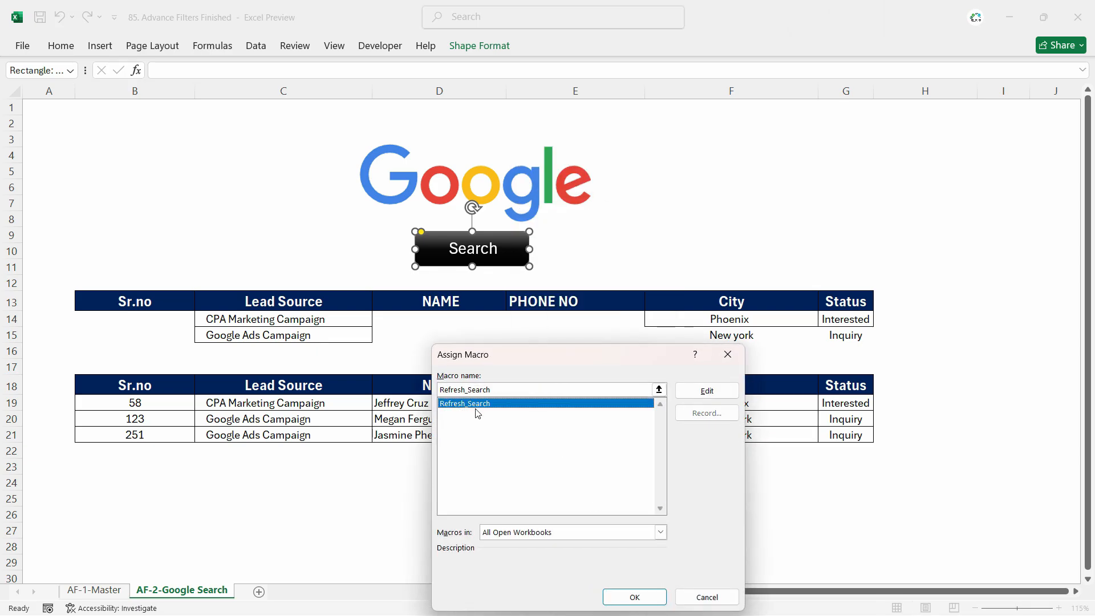
{"action": "left_click", "coordinate": [634, 596]}
{"action": "left_click", "coordinate": [738, 321]}
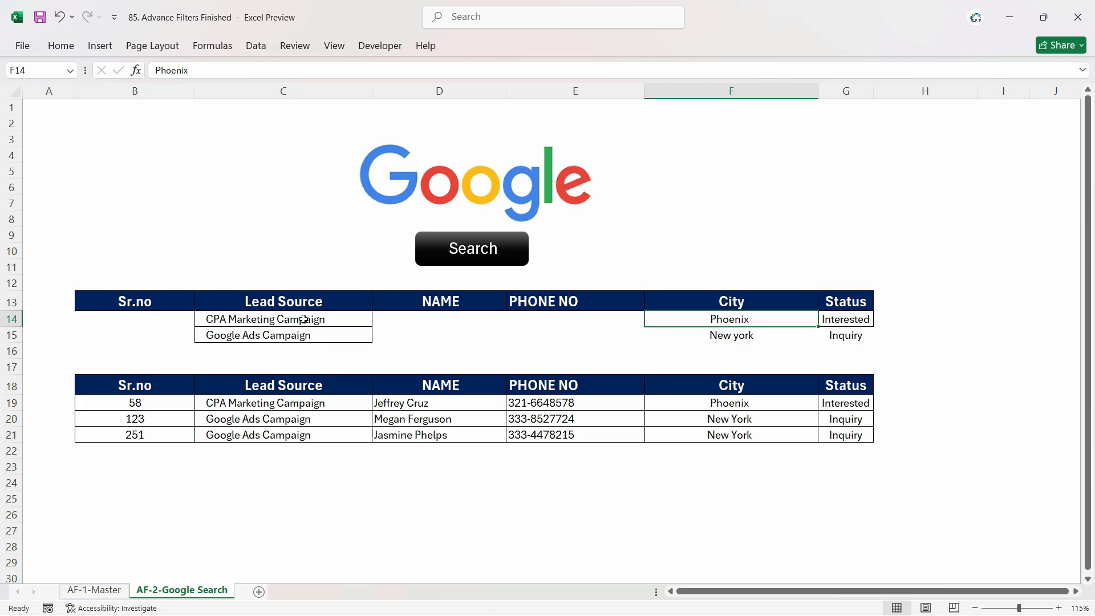
{"action": "key", "text": "ctrl+Page_Up"}
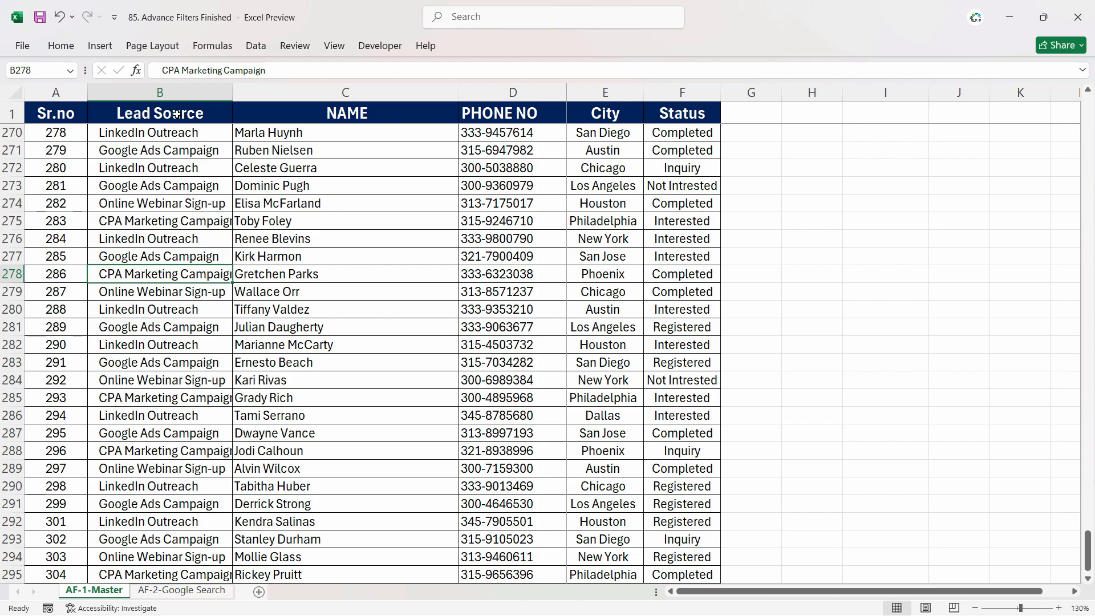
{"action": "left_click", "coordinate": [64, 119]}
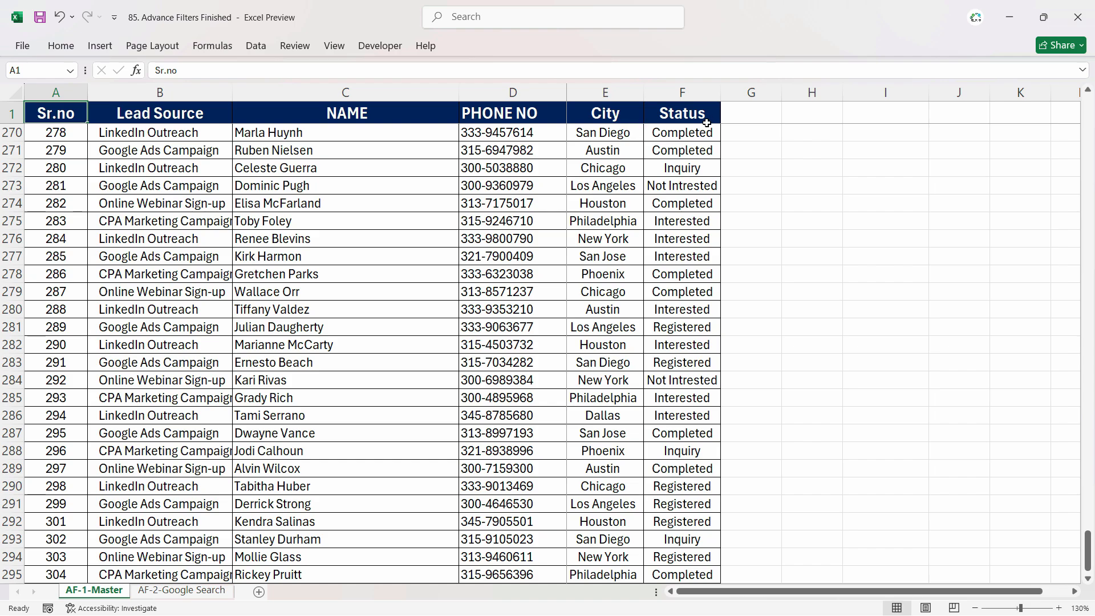
{"action": "left_click_drag", "start_coordinate": [706, 121], "coordinate": [689, 382]}
{"action": "left_click", "coordinate": [616, 274]}
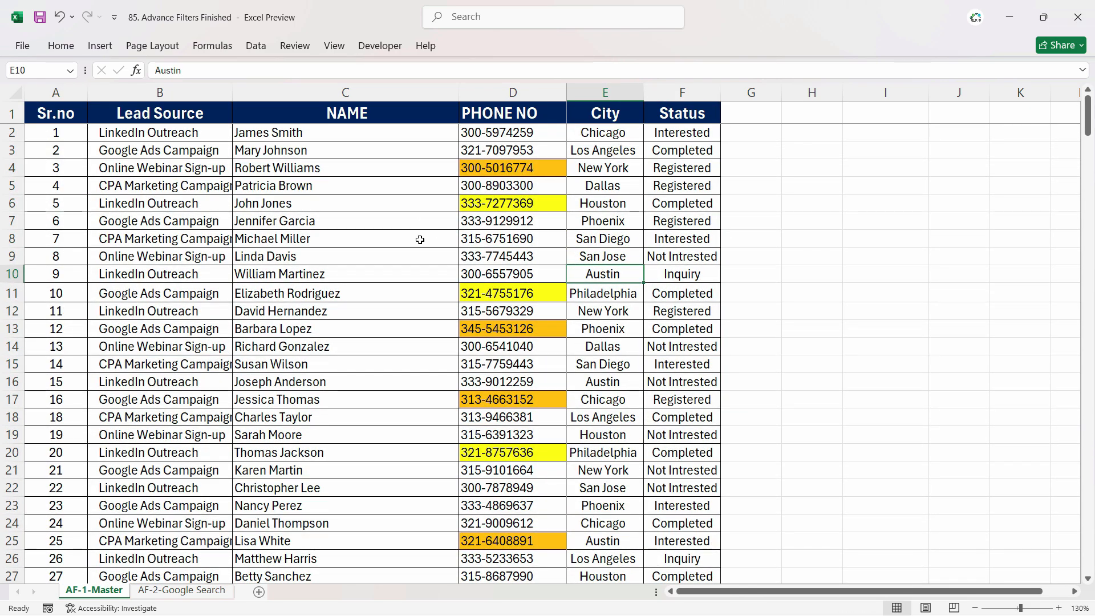
{"action": "key", "text": "ctrl+Home"}
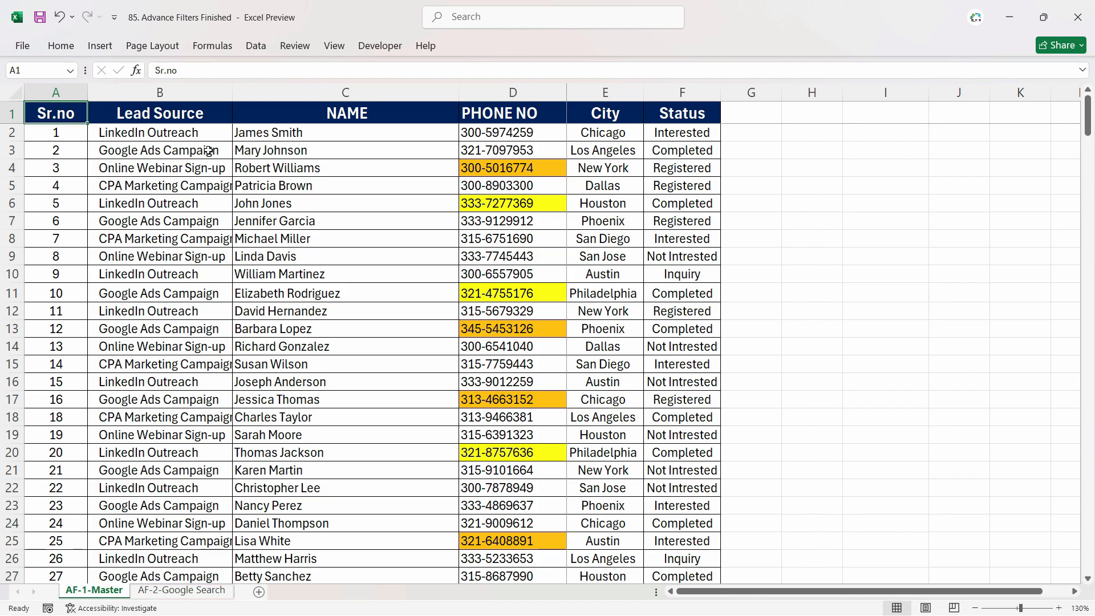
- Select the whole master table and create named ranges from its top-row headers only, then review the names
{"action": "key", "text": "ctrl+shift+Right"}
{"action": "key", "text": "ctrl+shift+Down"}
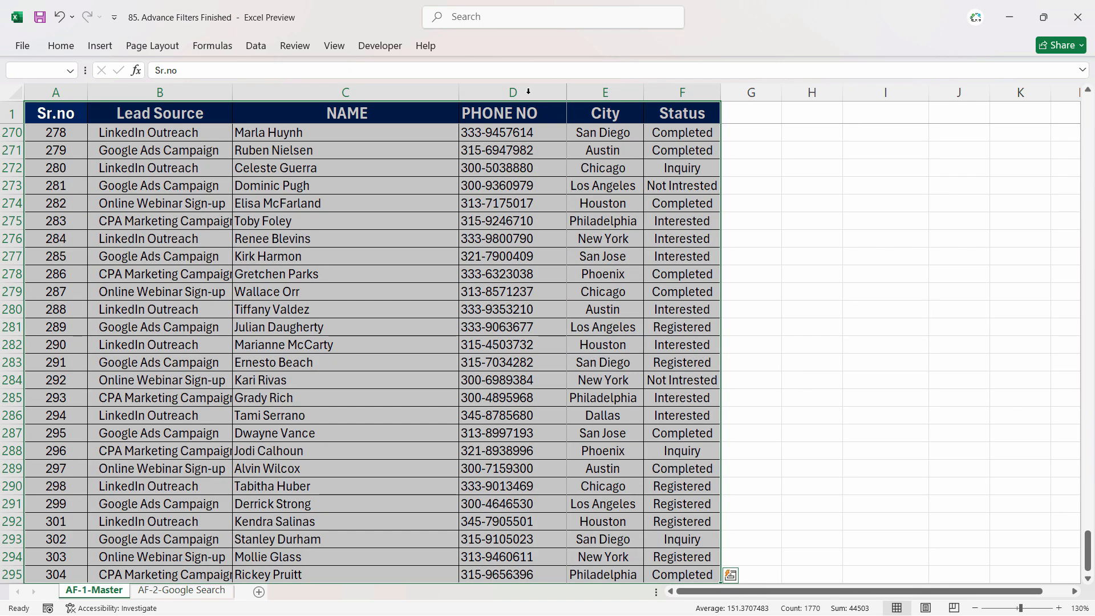
{"action": "left_click", "coordinate": [212, 46]}
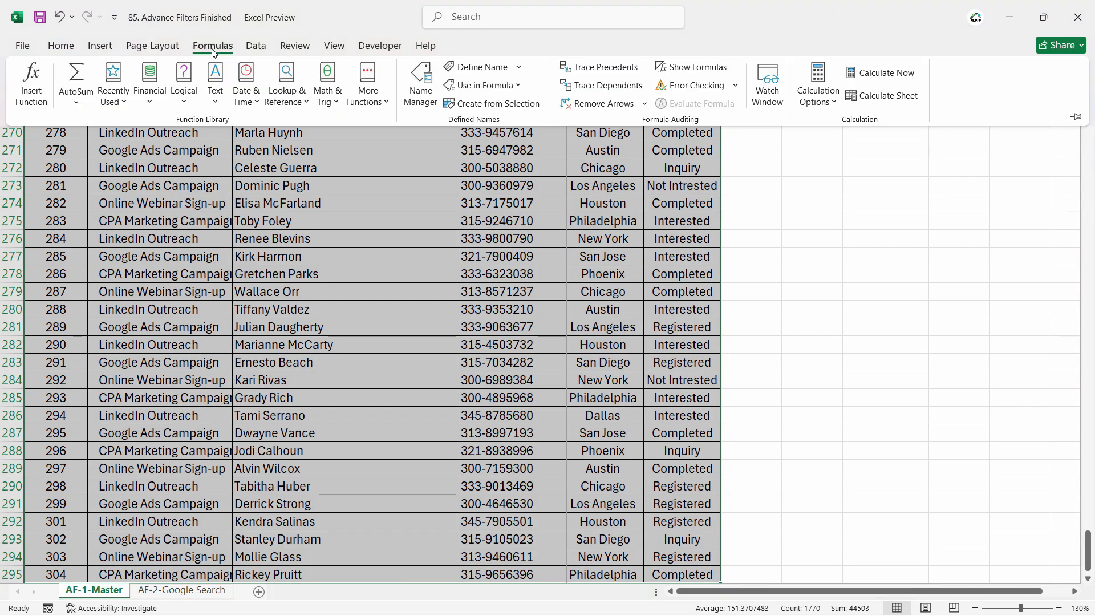
{"action": "left_click", "coordinate": [514, 106]}
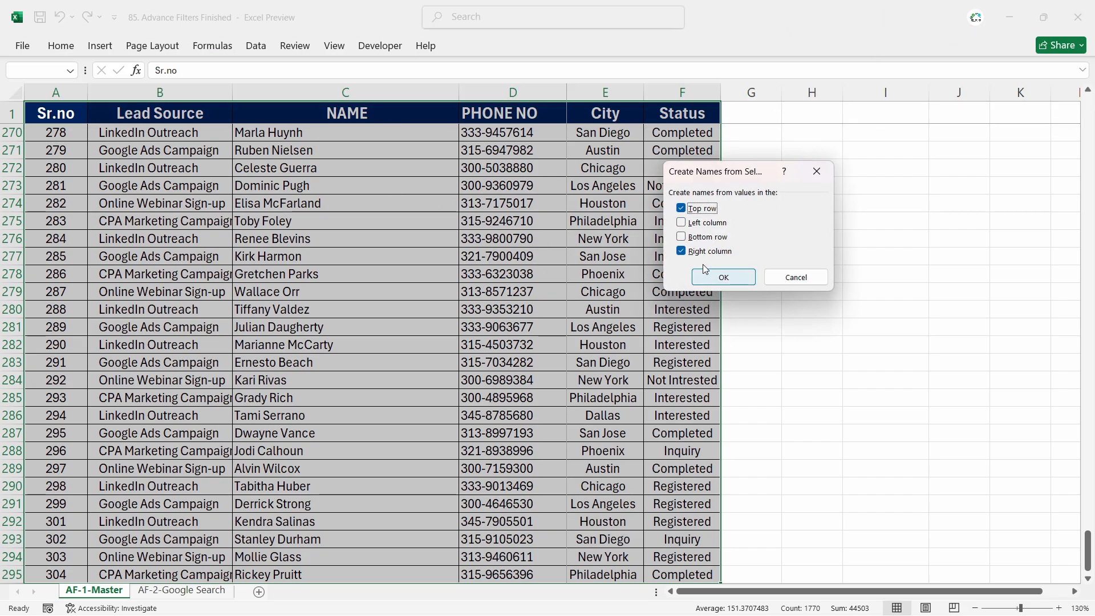
{"action": "left_click", "coordinate": [681, 250]}
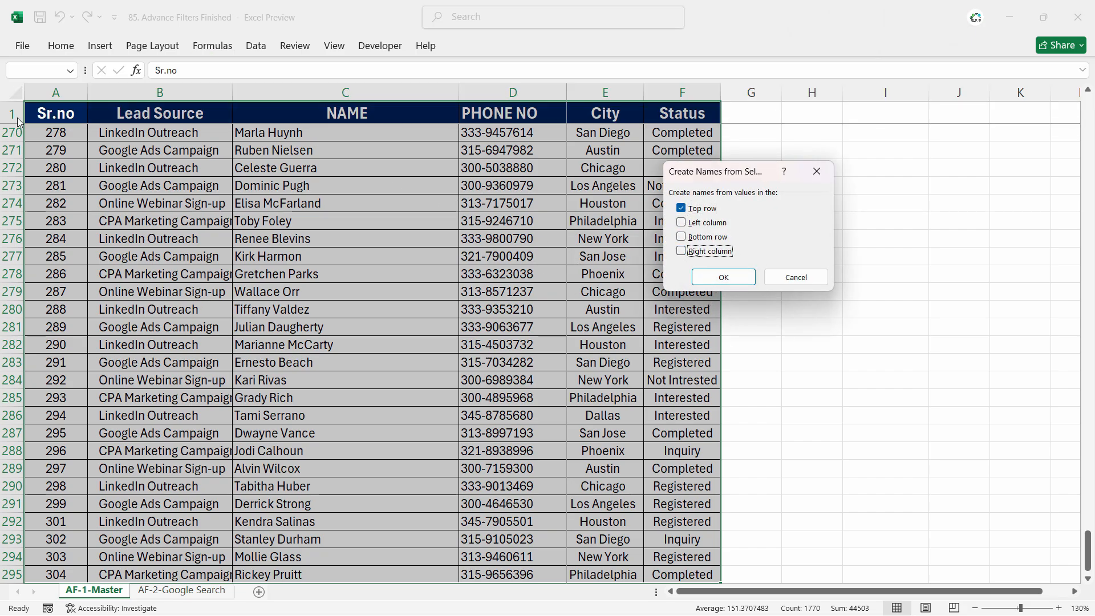
{"action": "left_click", "coordinate": [724, 278]}
{"action": "left_click", "coordinate": [70, 70]}
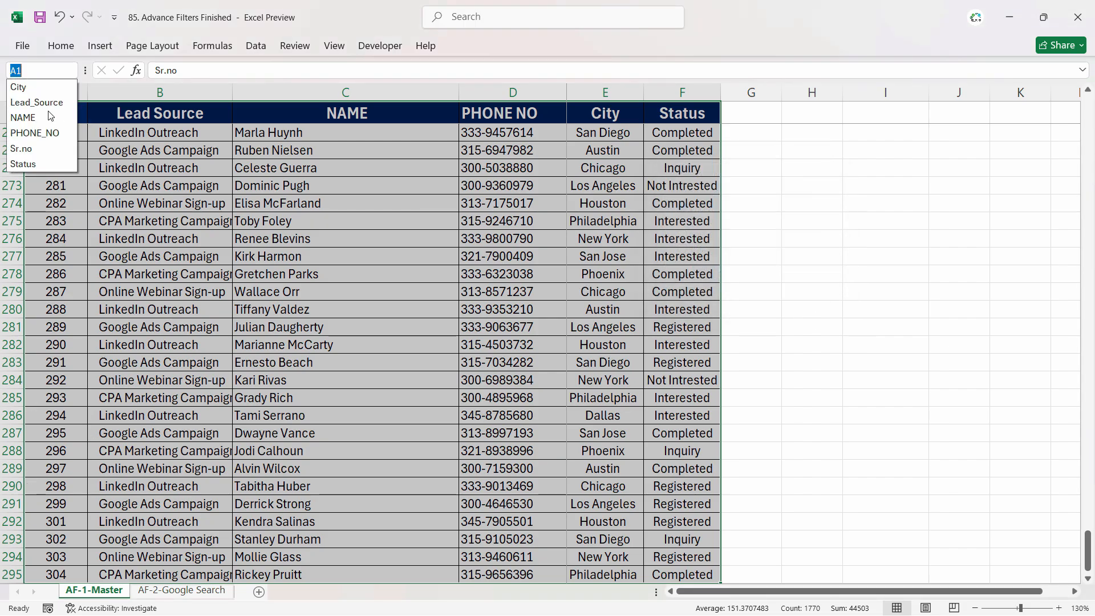
{"action": "key", "text": "Escape"}
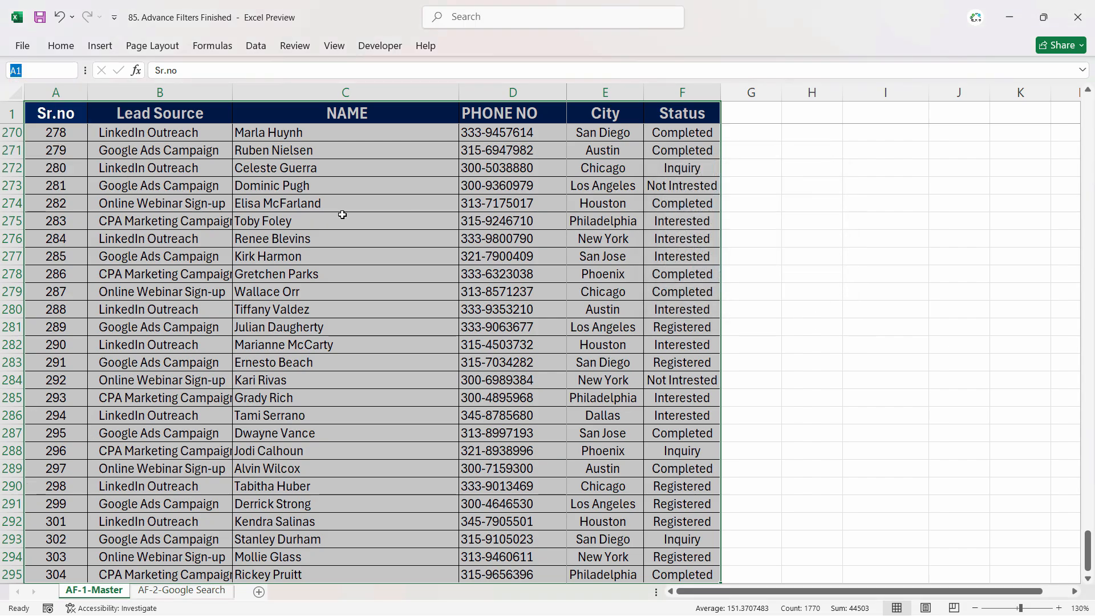
- On the Google Search sheet, add a list validation using the City named range to the city criteria cells F14:F15
{"action": "key", "text": "ctrl+Page_Down"}
{"action": "left_click_drag", "start_coordinate": [756, 319], "coordinate": [753, 335]}
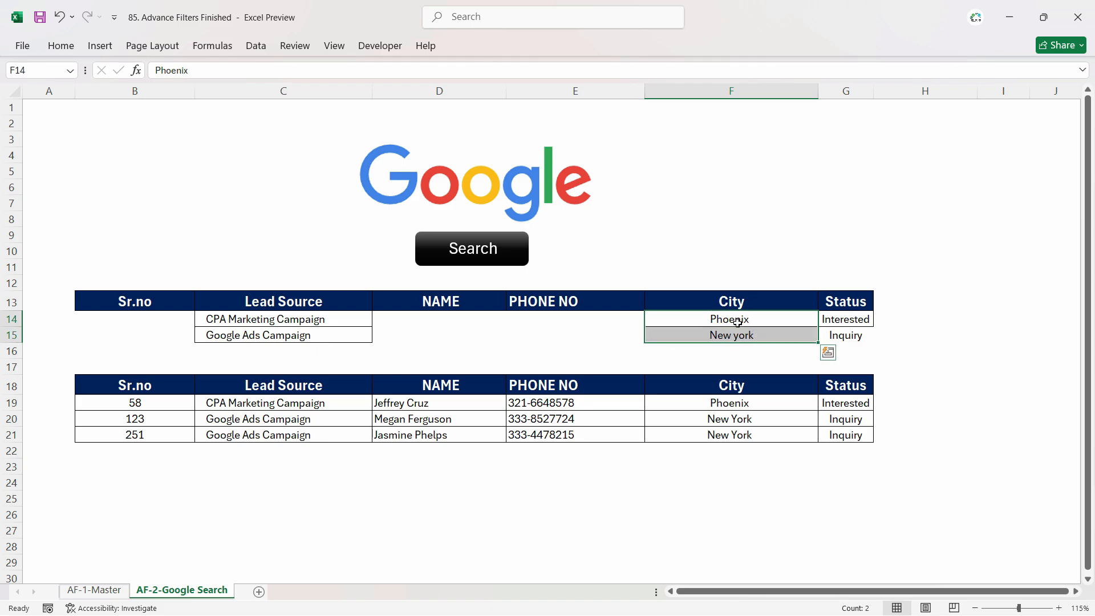
{"action": "left_click", "coordinate": [255, 46]}
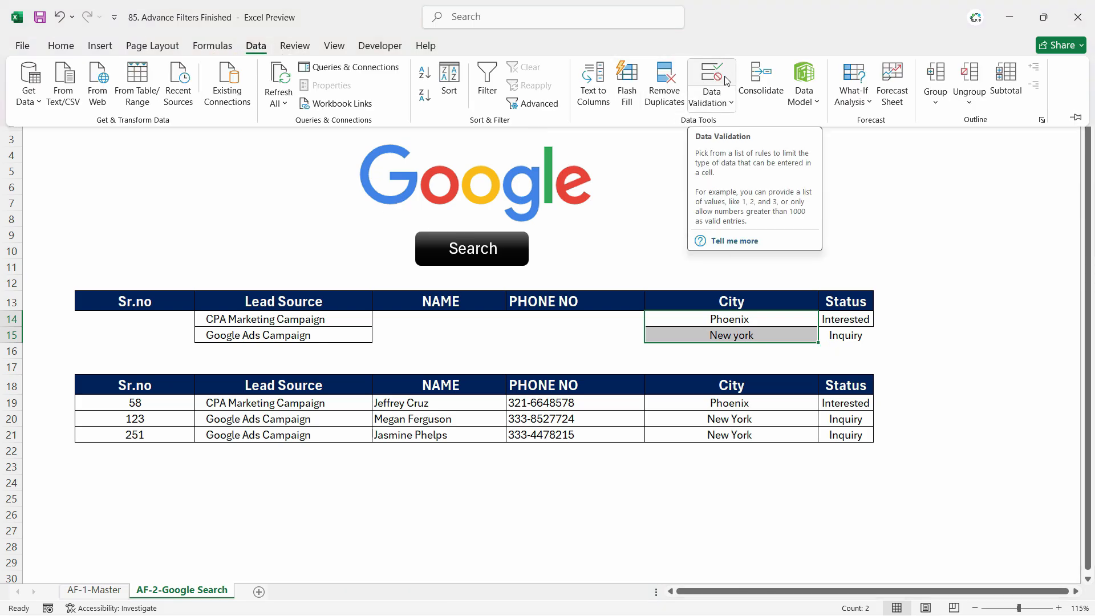
{"action": "left_click", "coordinate": [717, 76]}
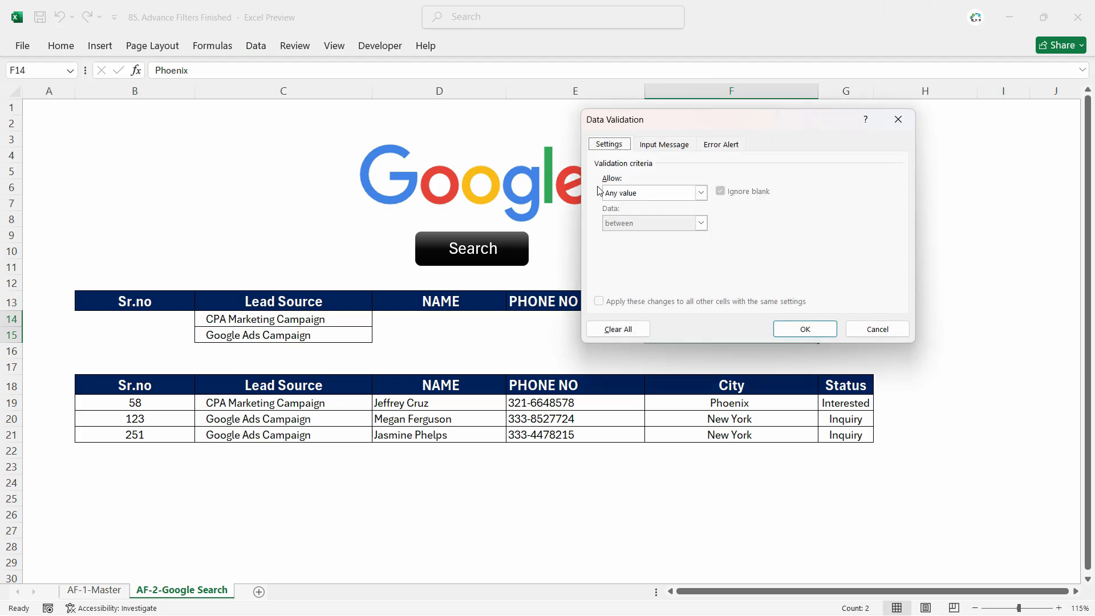
{"action": "left_click", "coordinate": [650, 192]}
{"action": "left_click", "coordinate": [651, 230]}
{"action": "left_click", "coordinate": [657, 252]}
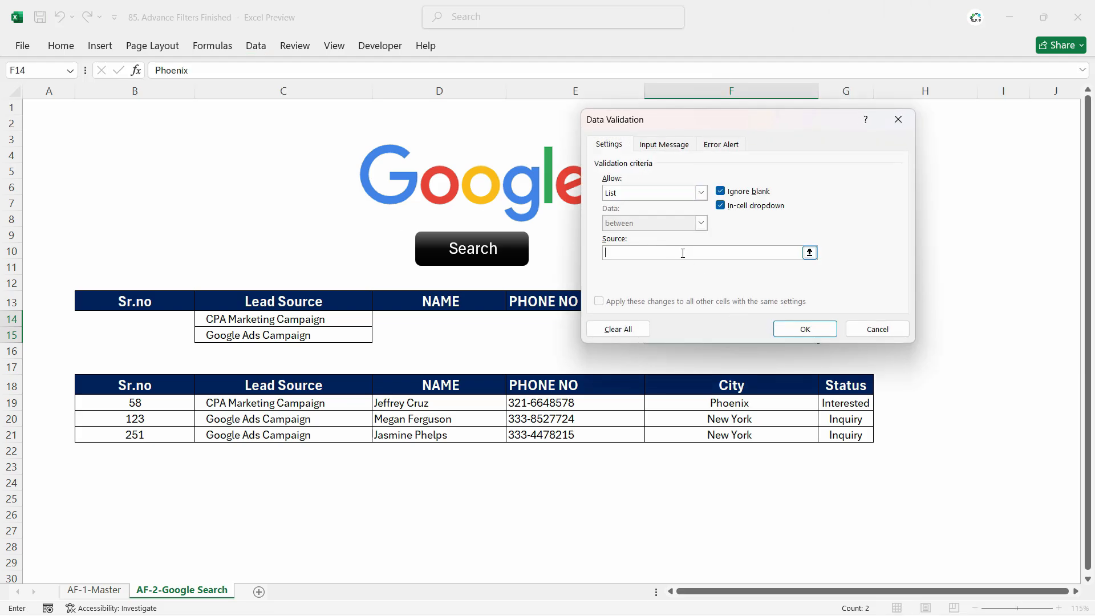
{"action": "left_click_drag", "start_coordinate": [793, 120], "coordinate": [419, 131]}
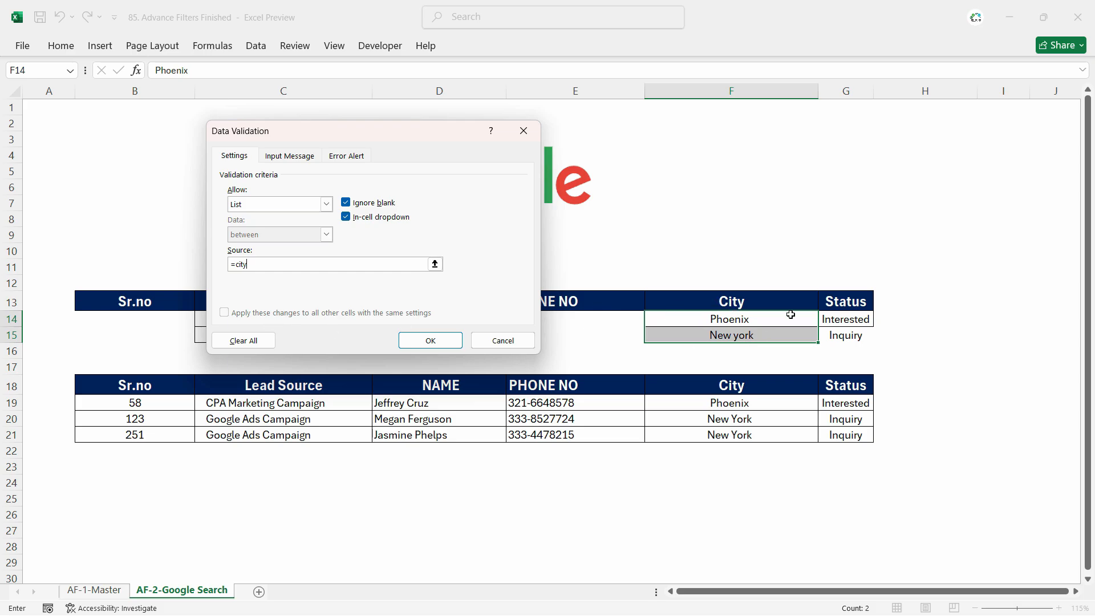
{"action": "left_click", "coordinate": [432, 341]}
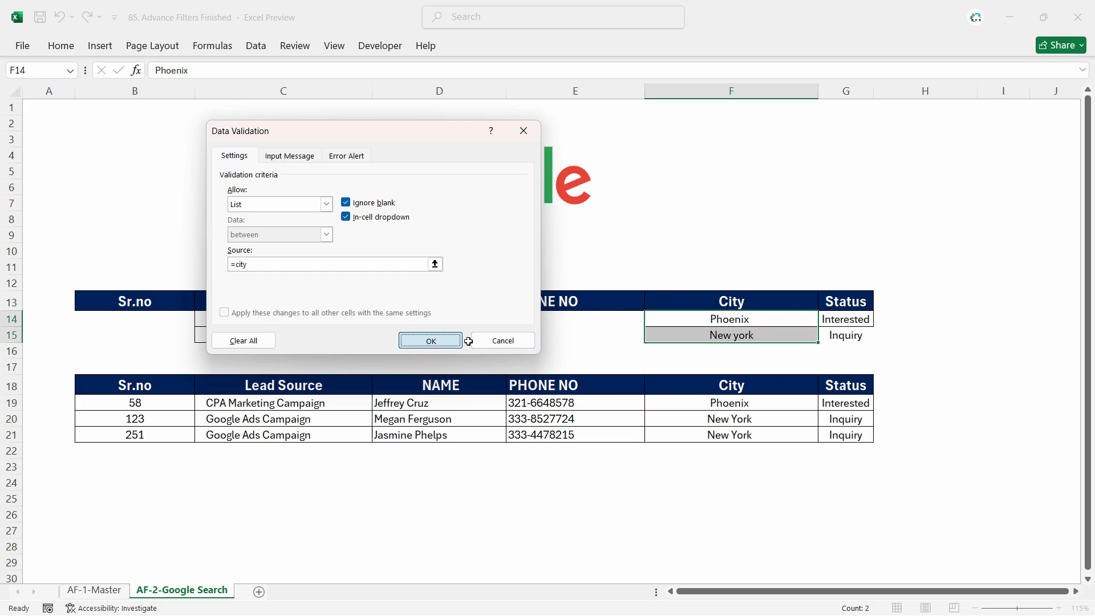
{"action": "left_click", "coordinate": [825, 320]}
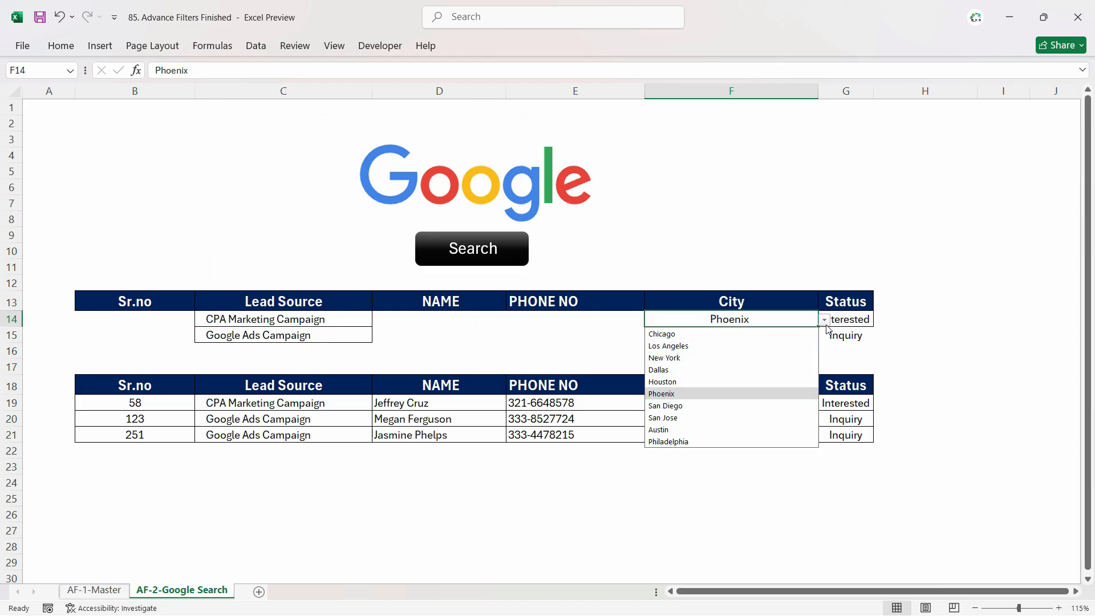
{"action": "key", "text": "Escape"}
- Add a list validation using the Lead_source named range to the lead source criteria cells C14:C15
{"action": "left_click", "coordinate": [330, 319]}
{"action": "left_click_drag", "start_coordinate": [331, 318], "coordinate": [330, 337]}
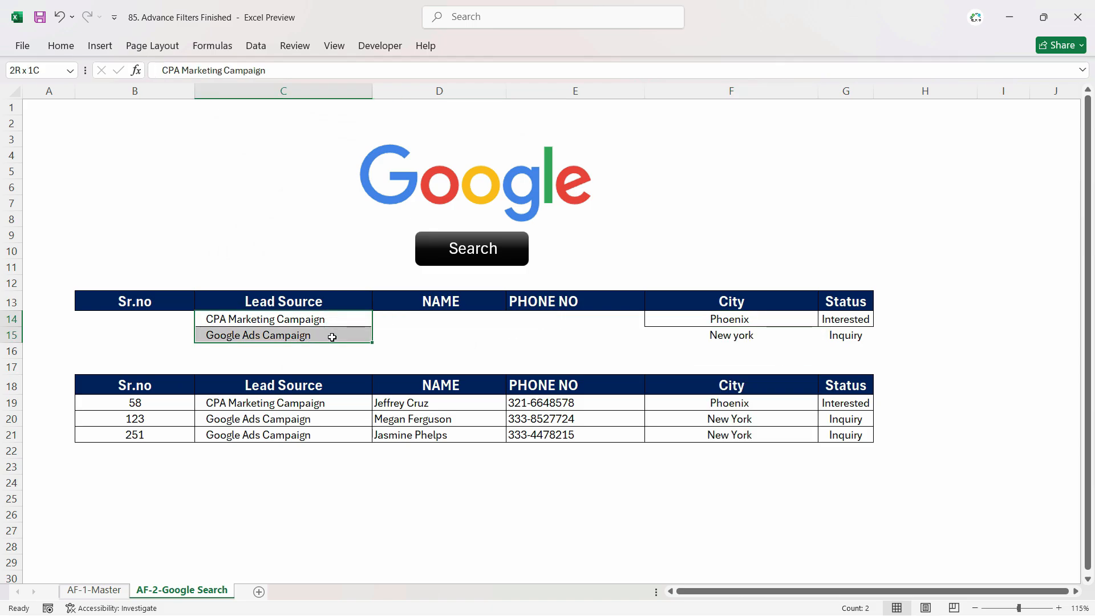
{"action": "left_click", "coordinate": [255, 46]}
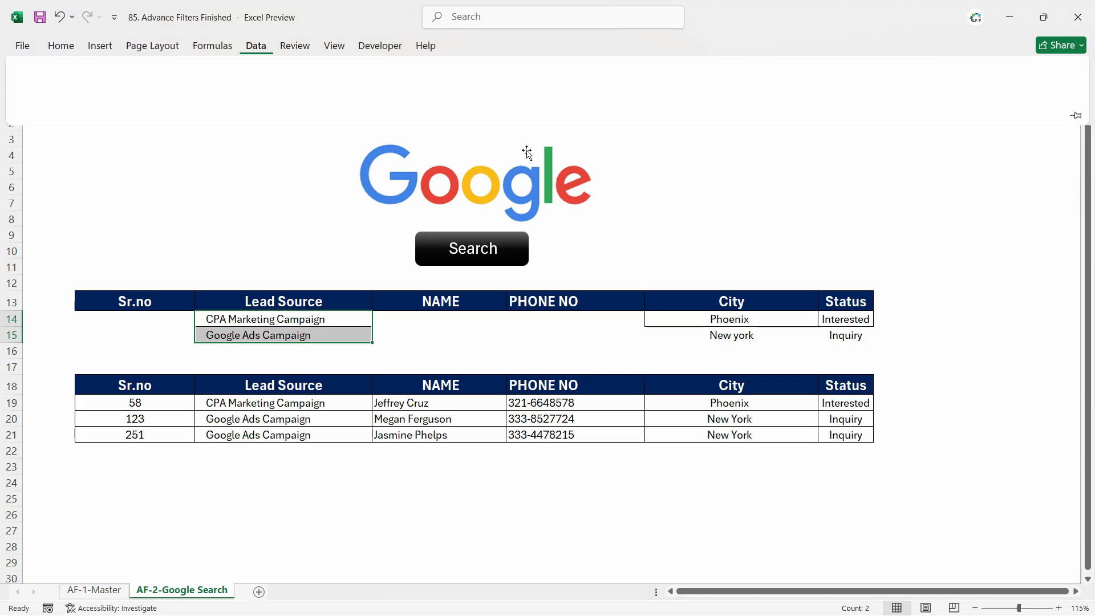
{"action": "left_click", "coordinate": [711, 77]}
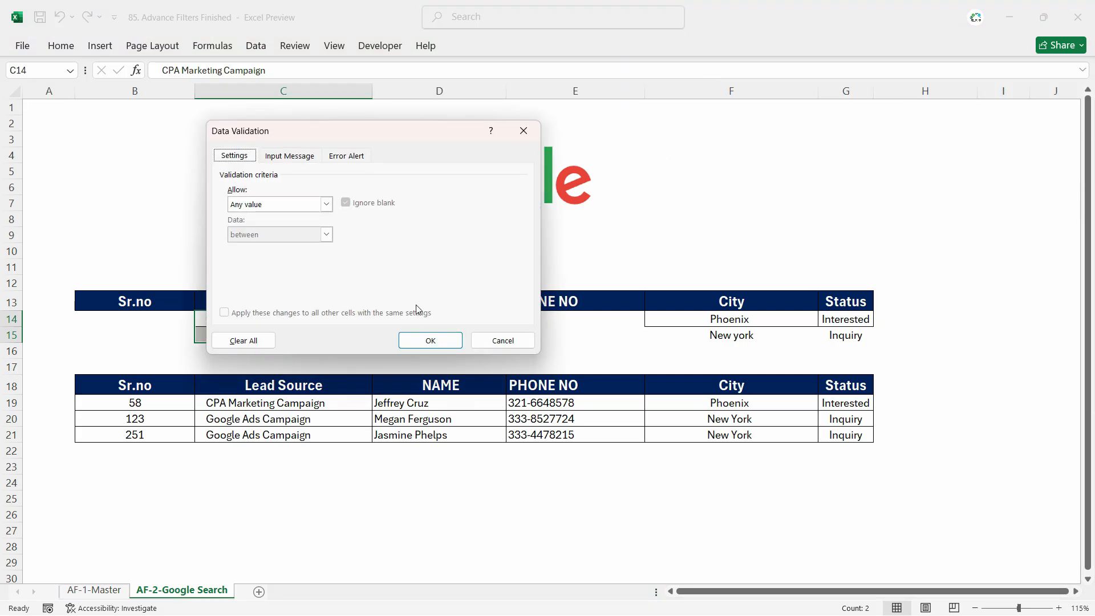
{"action": "left_click", "coordinate": [326, 204]}
{"action": "left_click", "coordinate": [273, 246]}
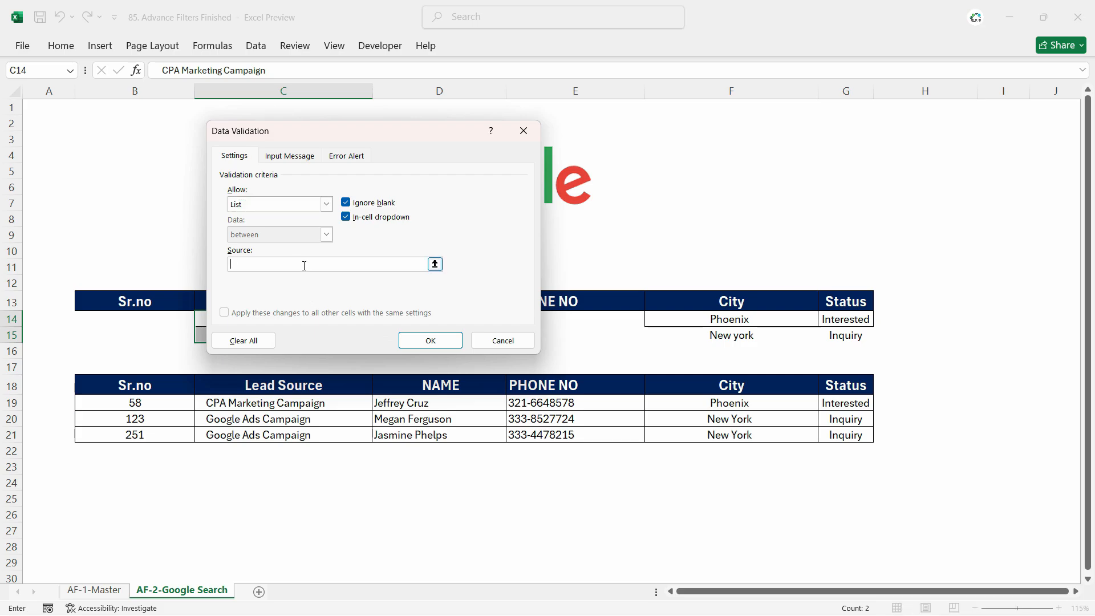
{"action": "left_click_drag", "start_coordinate": [403, 139], "coordinate": [675, 181]}
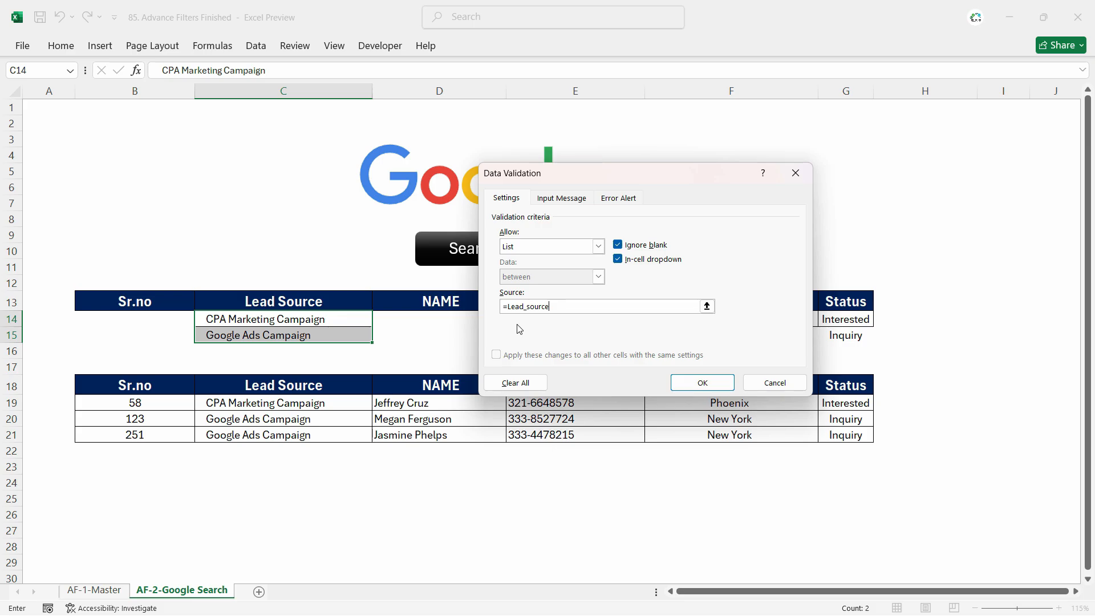
{"action": "left_click", "coordinate": [702, 382]}
{"action": "left_click", "coordinate": [336, 319]}
{"action": "left_click", "coordinate": [379, 320]}
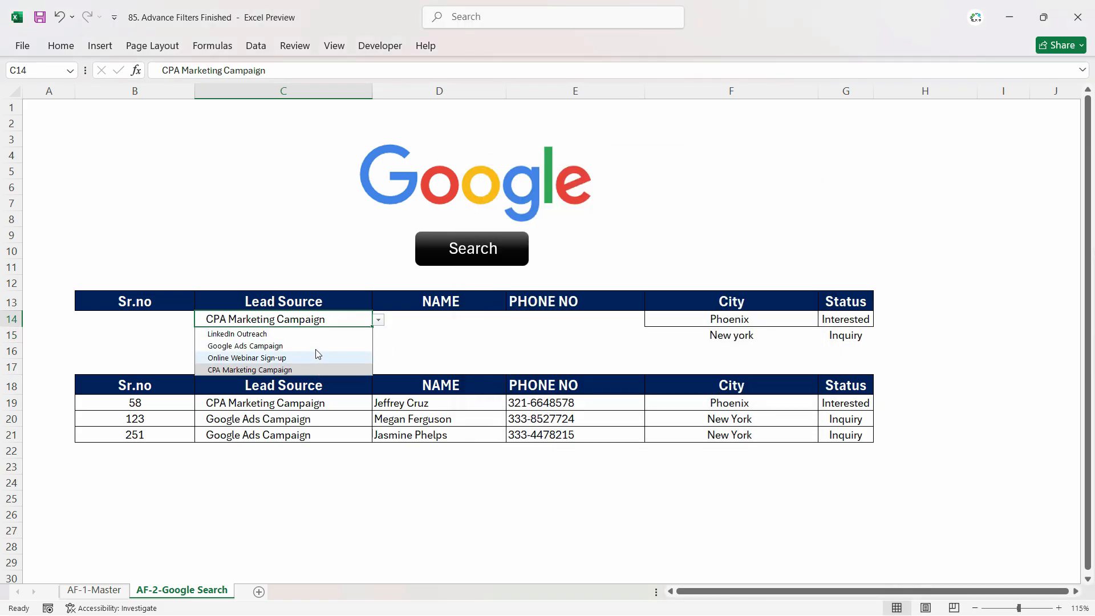
{"action": "left_click", "coordinate": [535, 330]}
- Add a list validation using the Status named range to the status criteria cells G14:G15
{"action": "left_click_drag", "start_coordinate": [864, 320], "coordinate": [852, 336]}
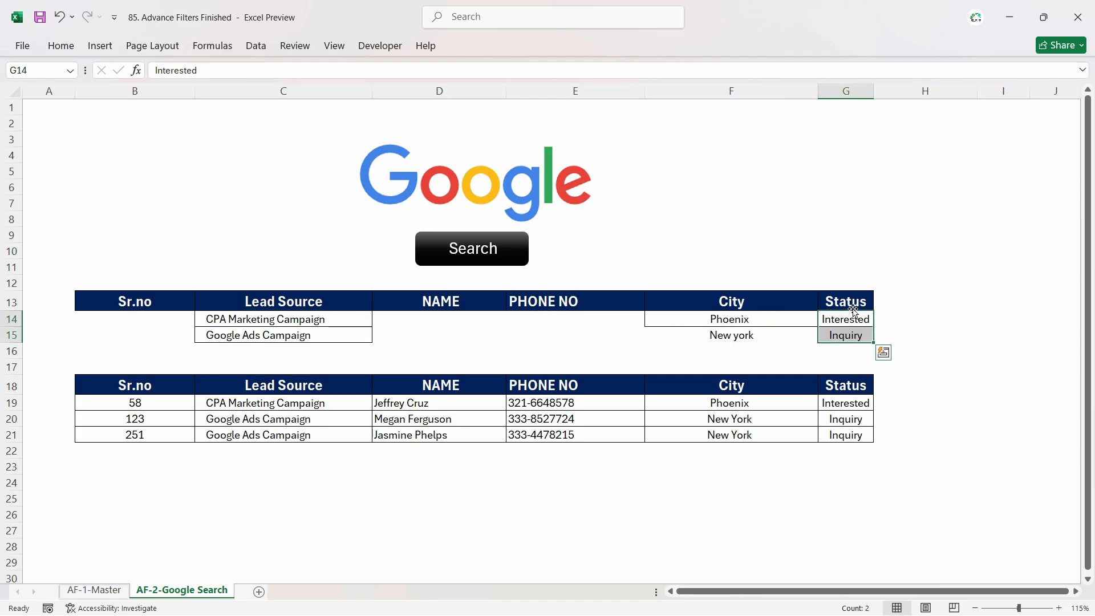
{"action": "left_click", "coordinate": [255, 45]}
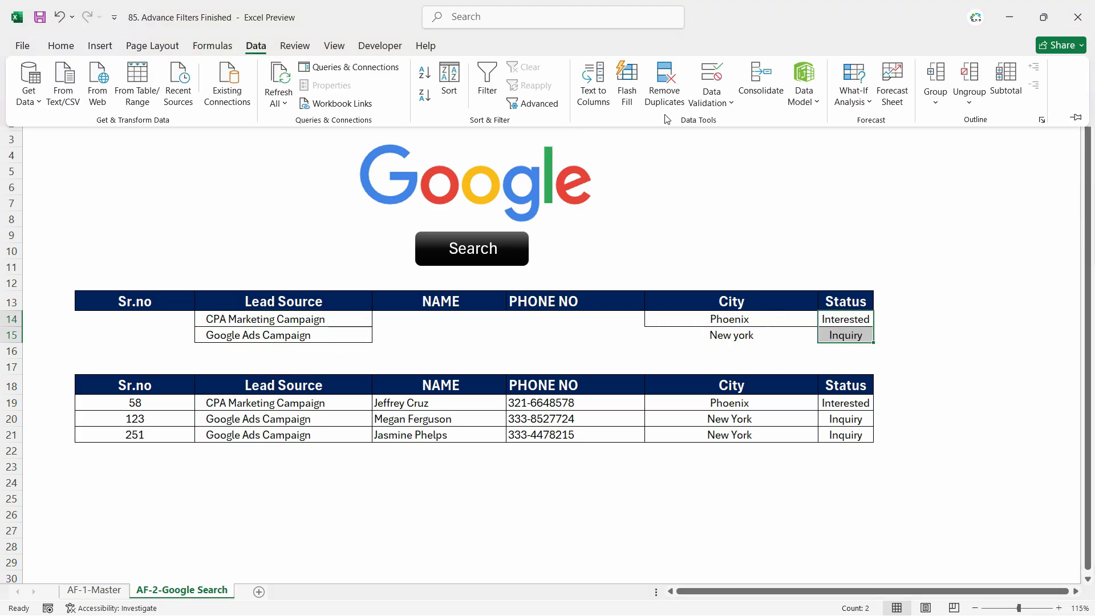
{"action": "left_click", "coordinate": [711, 79]}
{"action": "left_click", "coordinate": [598, 246]}
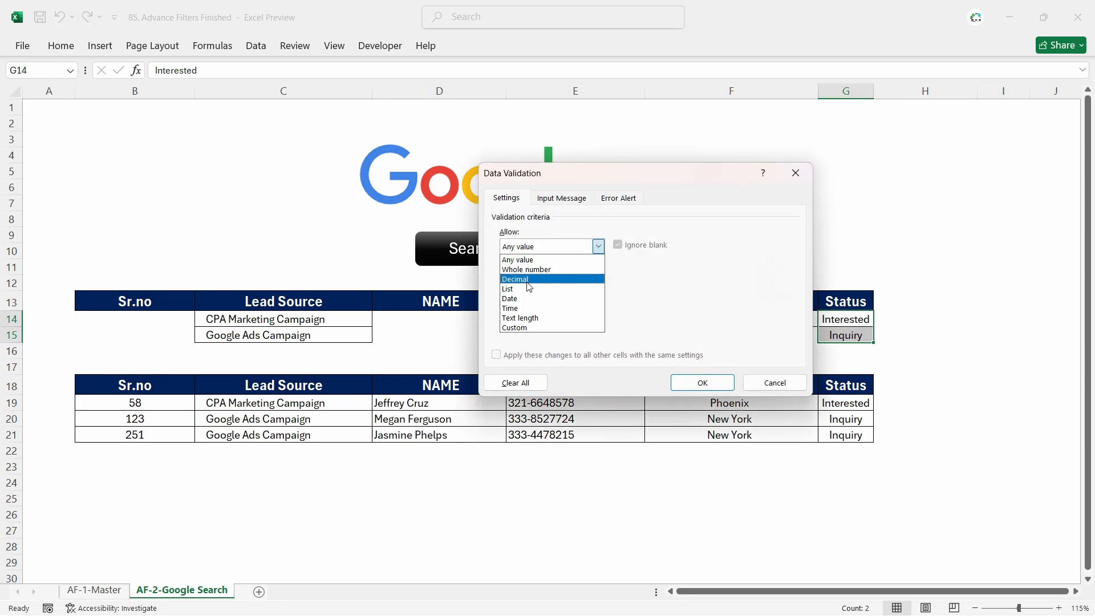
{"action": "left_click", "coordinate": [527, 288]}
{"action": "left_click", "coordinate": [645, 305]}
{"action": "type", "text": "=status"}
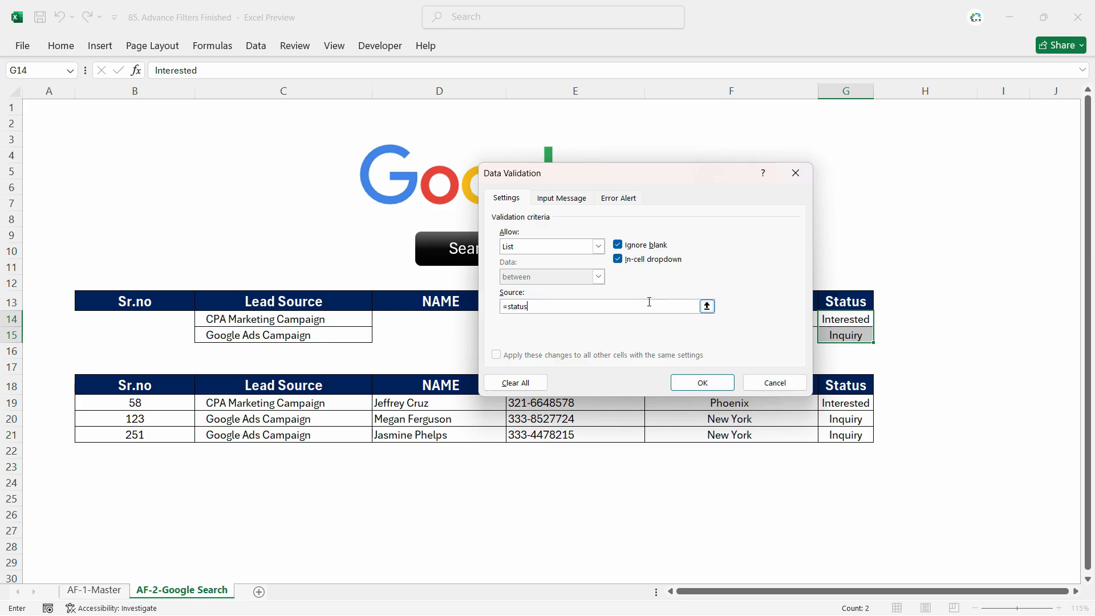
{"action": "key", "text": "Return"}
{"action": "left_click", "coordinate": [576, 335]}
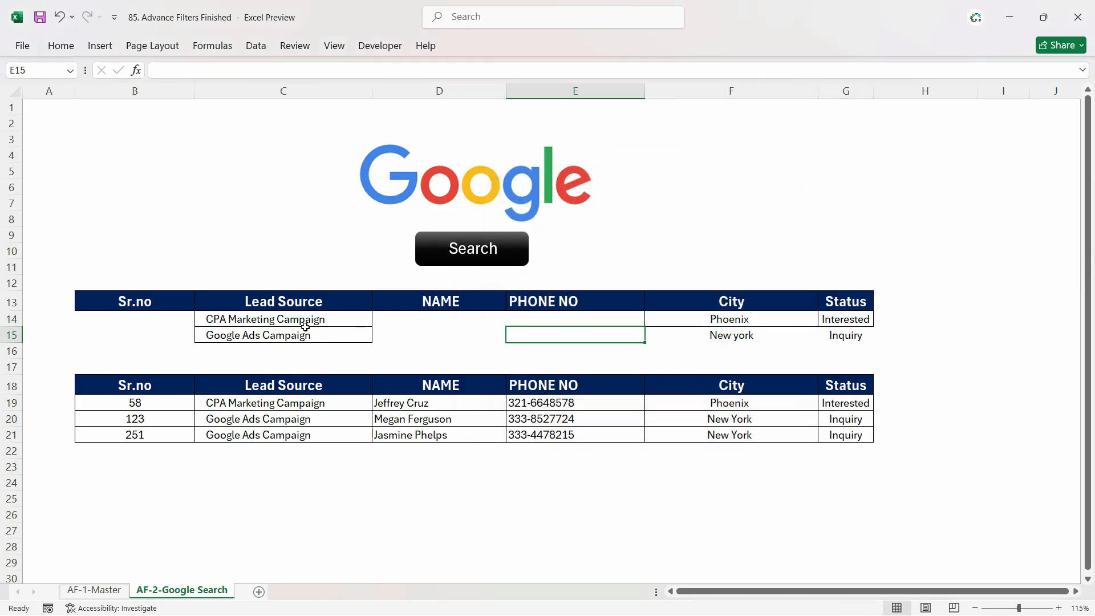
- Choose Google Ads Campaign and Online Webinar Sign-up as the two lead source criteria
{"action": "left_click", "coordinate": [308, 320]}
{"action": "left_click", "coordinate": [378, 322]}
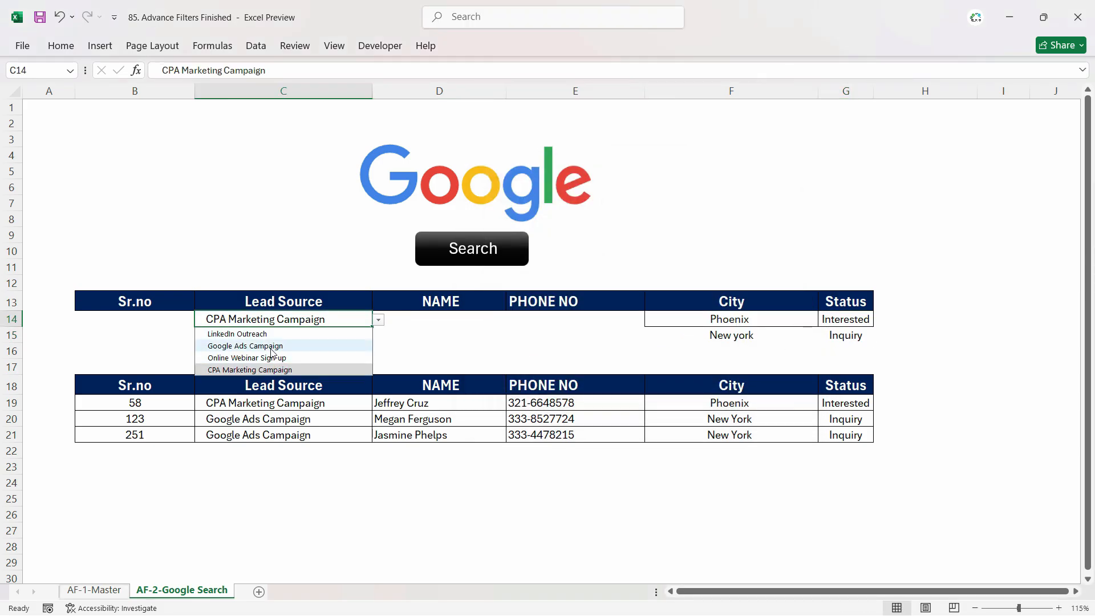
{"action": "left_click", "coordinate": [246, 345]}
{"action": "left_click", "coordinate": [352, 337]}
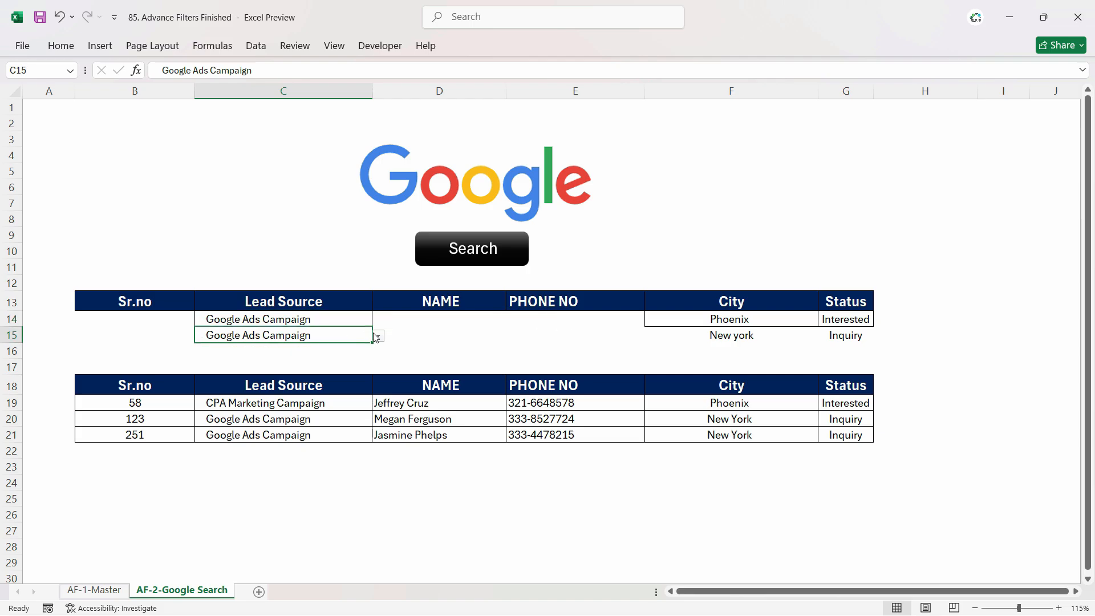
{"action": "left_click", "coordinate": [378, 335]}
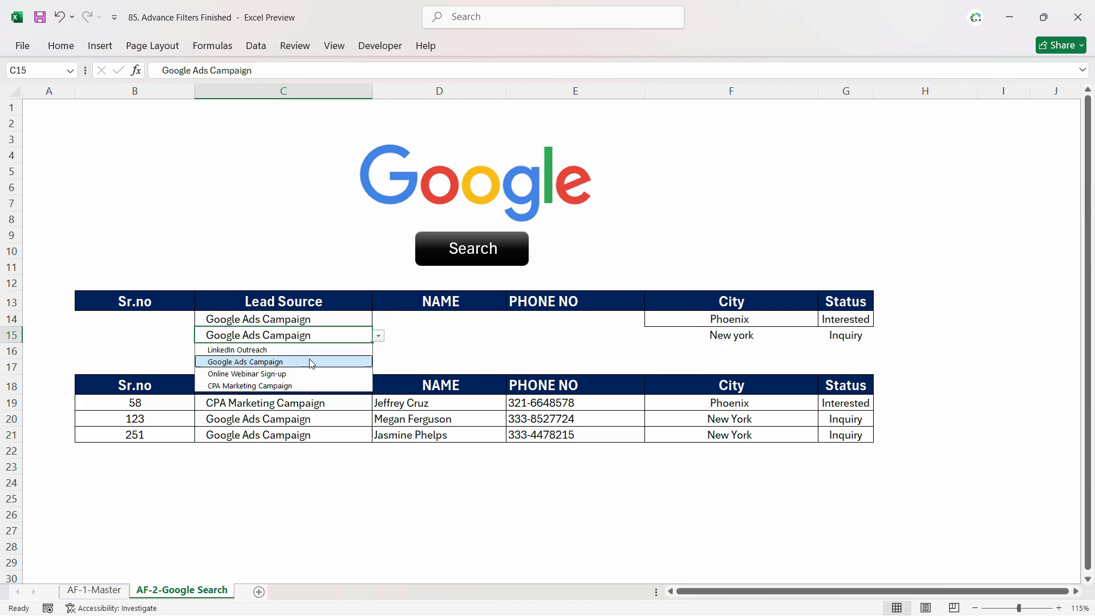
{"action": "left_click", "coordinate": [258, 374]}
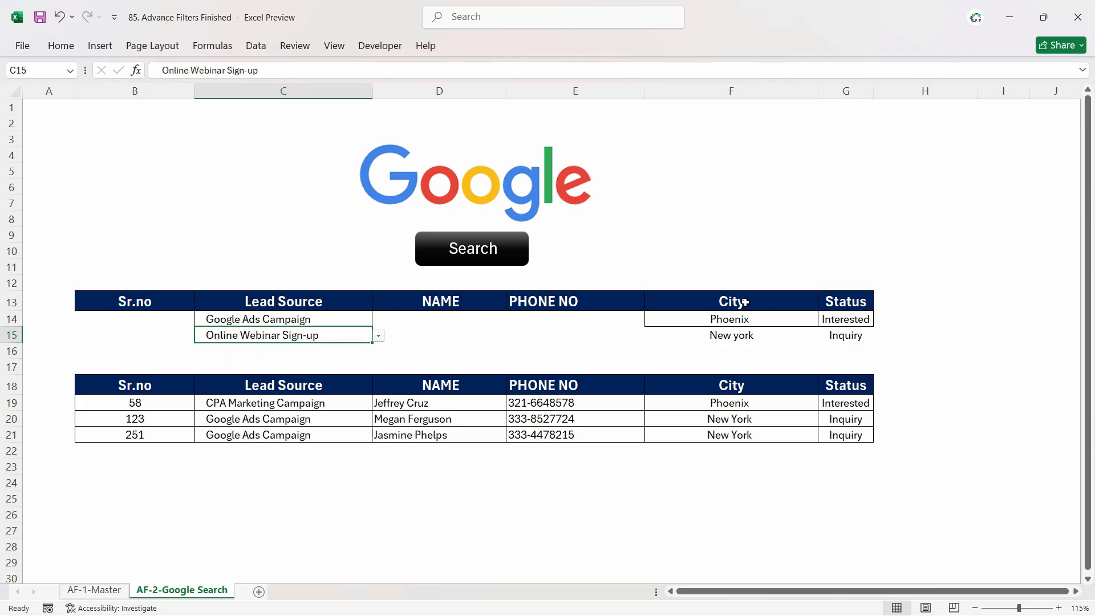
- Choose Los Angeles and Philadelphia as the city criteria and run the Search button
{"action": "left_click", "coordinate": [787, 323]}
{"action": "left_click", "coordinate": [825, 320]}
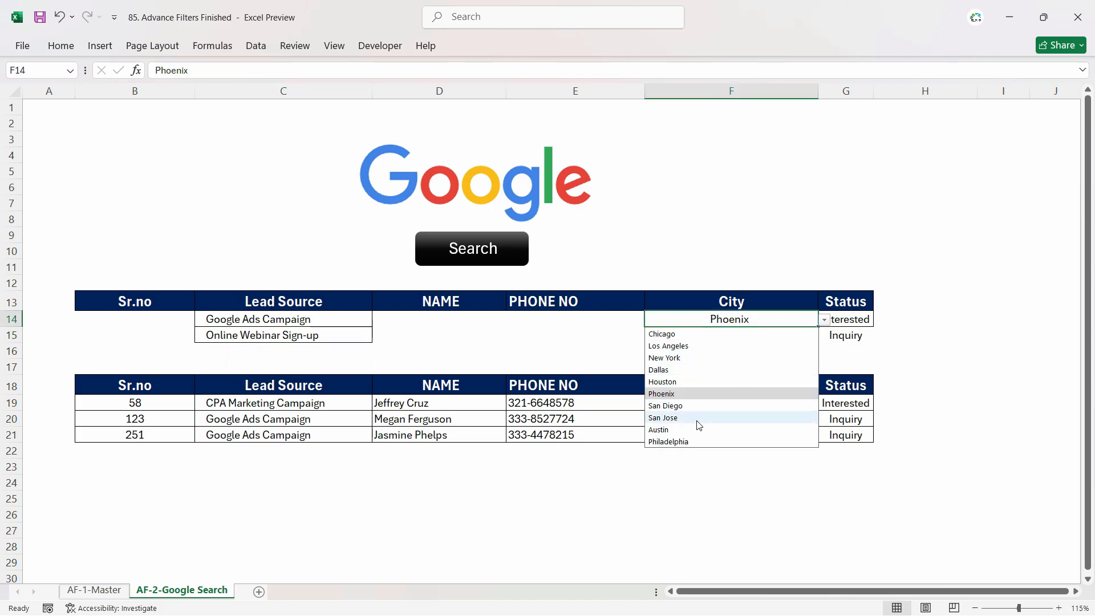
{"action": "left_click", "coordinate": [688, 346]}
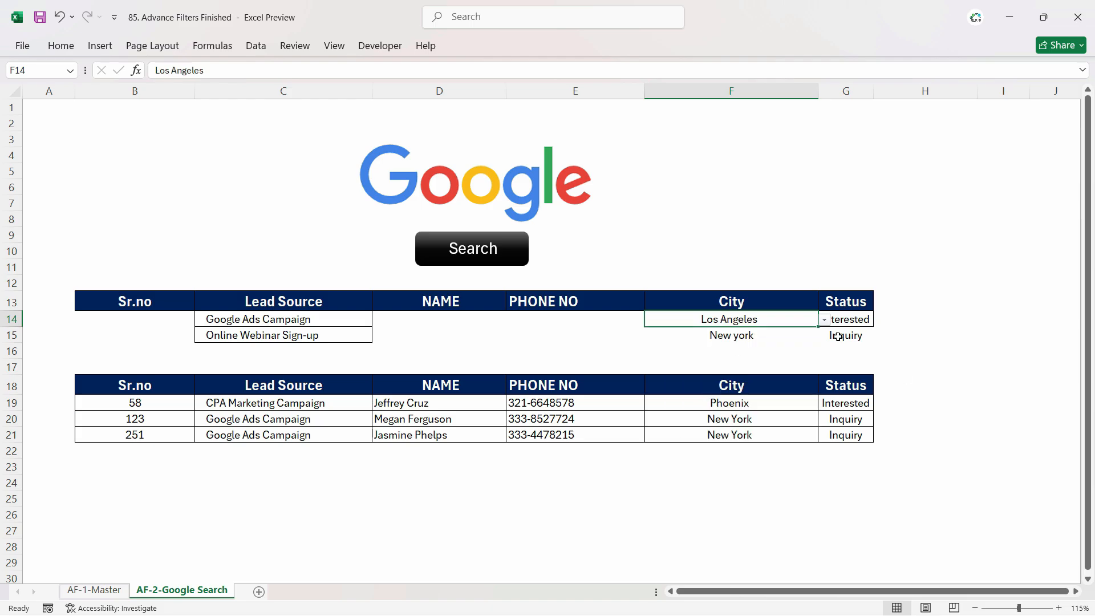
{"action": "left_click", "coordinate": [797, 338]}
{"action": "left_click", "coordinate": [825, 336]}
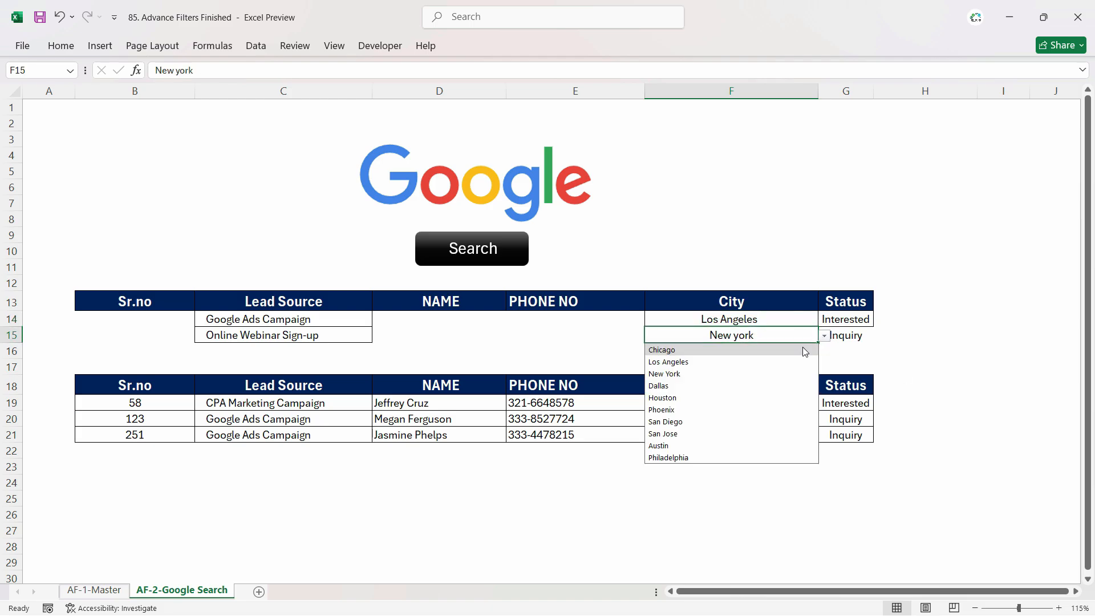
{"action": "left_click", "coordinate": [711, 458]}
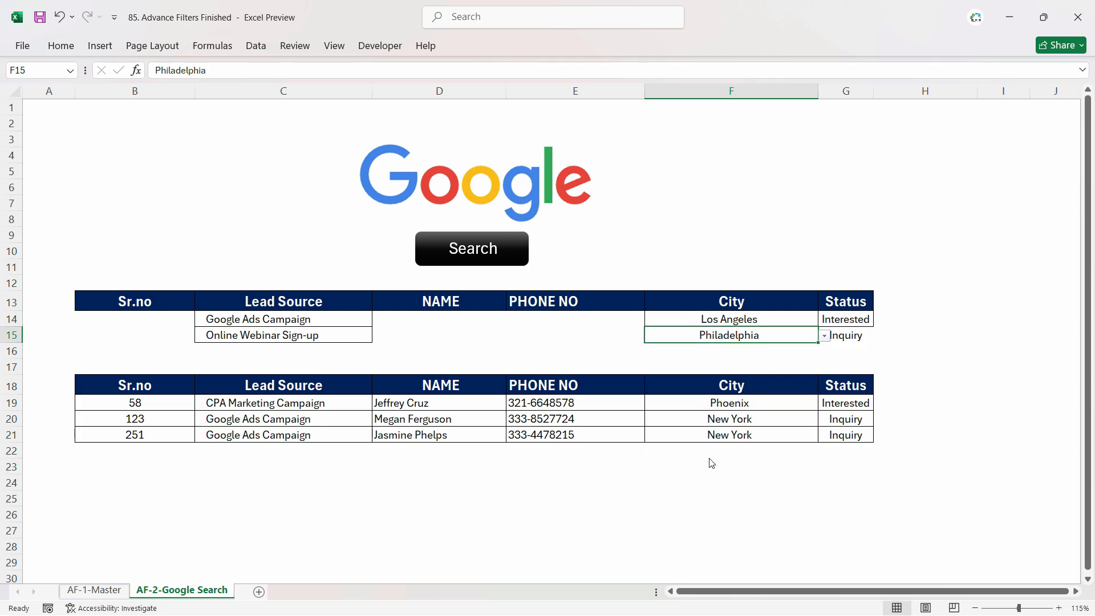
{"action": "left_click", "coordinate": [480, 262]}
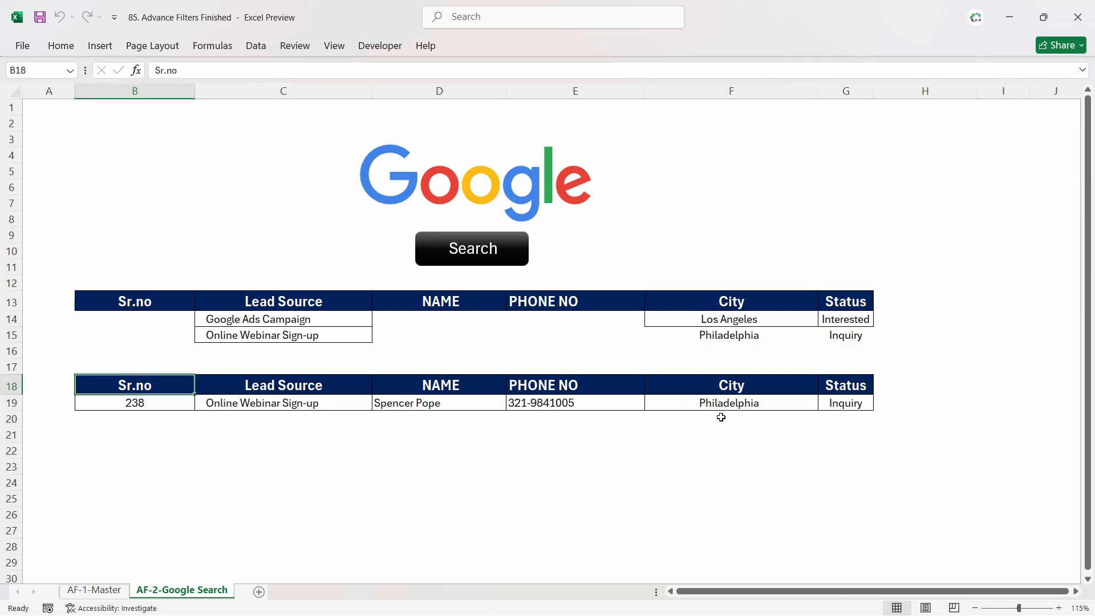
{"action": "left_click", "coordinate": [757, 405]}
- Change the first city criterion to Chicago and run the Search button
{"action": "left_click", "coordinate": [742, 318]}
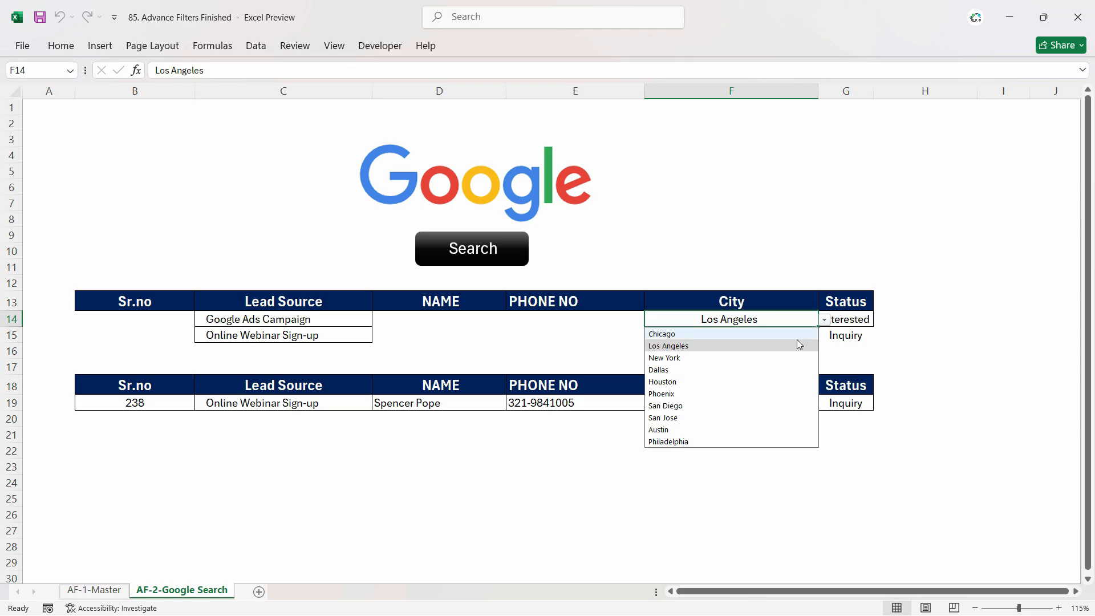
{"action": "left_click", "coordinate": [783, 334]}
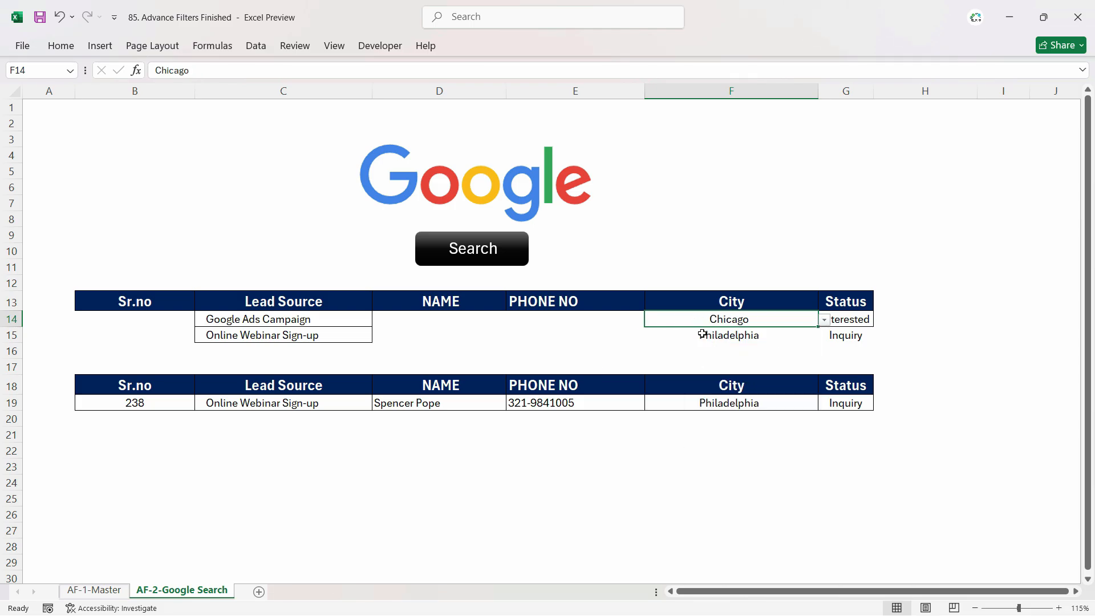
{"action": "left_click", "coordinate": [462, 260]}
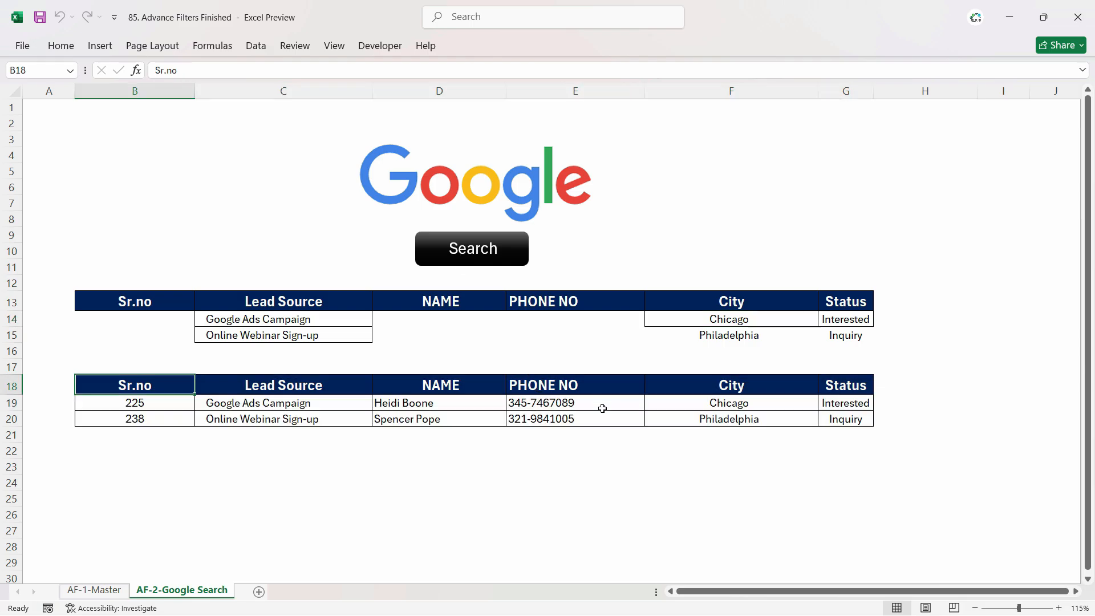
- Clear the second criteria row and the city and status criteria in row 14, then rerun the search
{"action": "left_click_drag", "start_coordinate": [826, 335], "coordinate": [251, 337]}
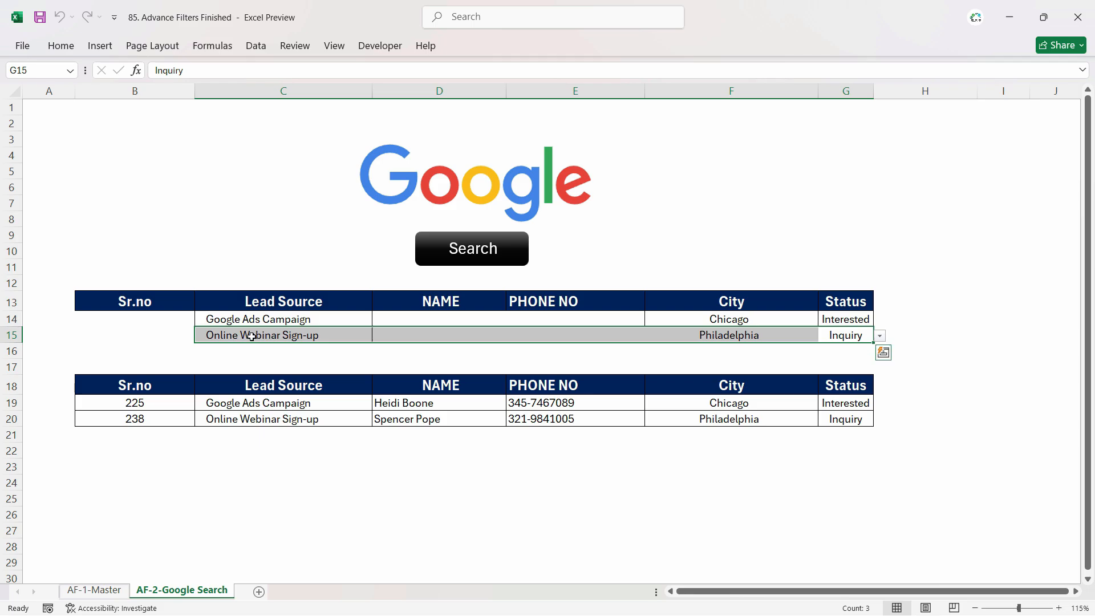
{"action": "key", "text": "Delete"}
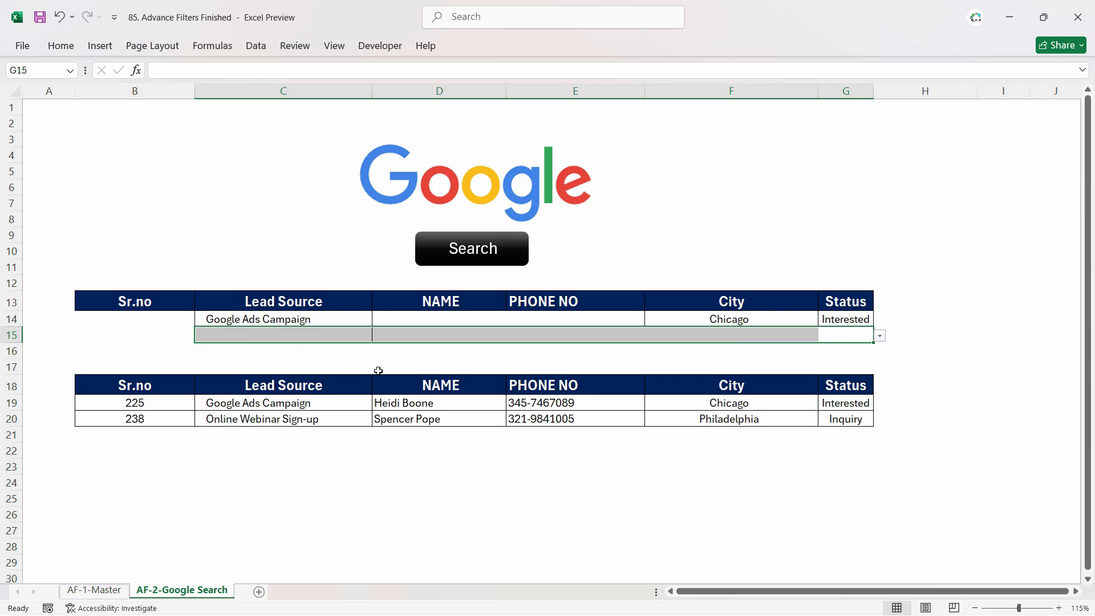
{"action": "left_click_drag", "start_coordinate": [730, 319], "coordinate": [836, 320]}
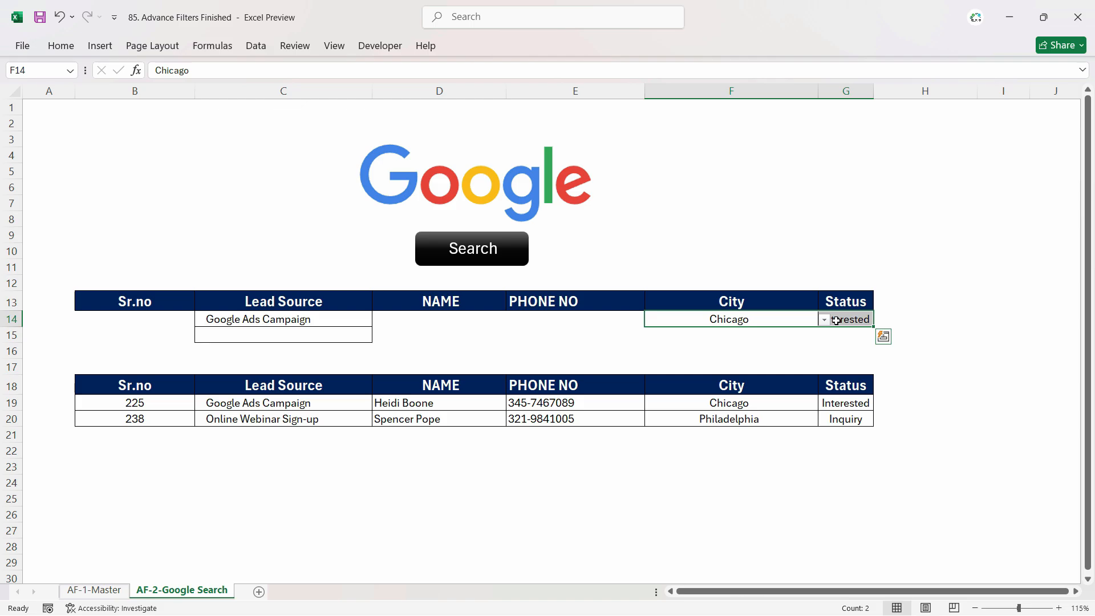
{"action": "key", "text": "Delete"}
{"action": "left_click", "coordinate": [296, 323]}
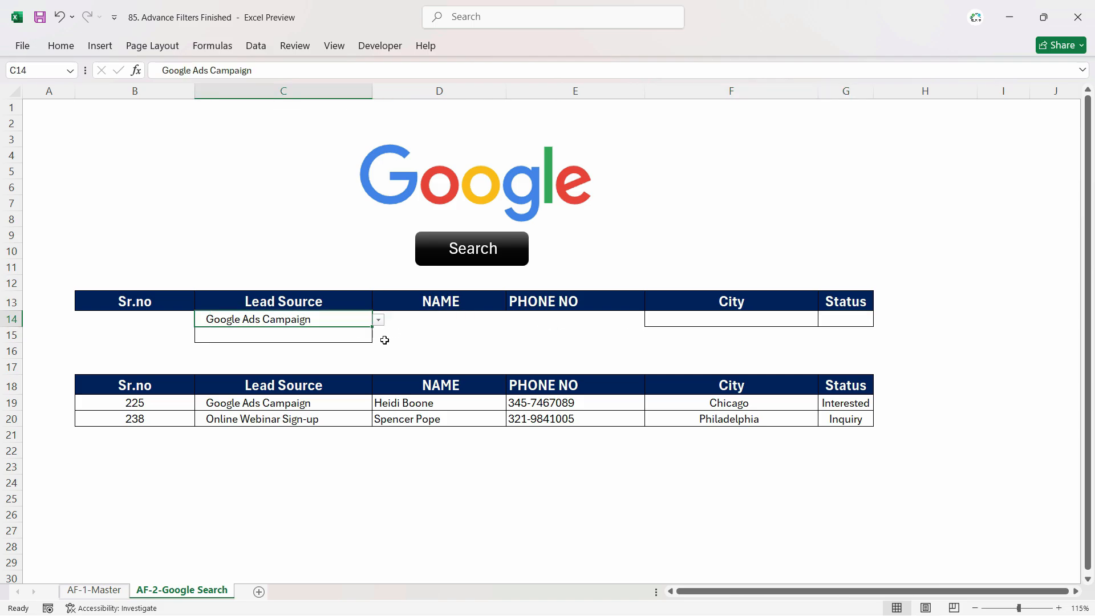
{"action": "left_click", "coordinate": [482, 256]}
{"action": "scroll", "coordinate": [379, 451], "scroll_direction": "down", "scroll_amount": 5}
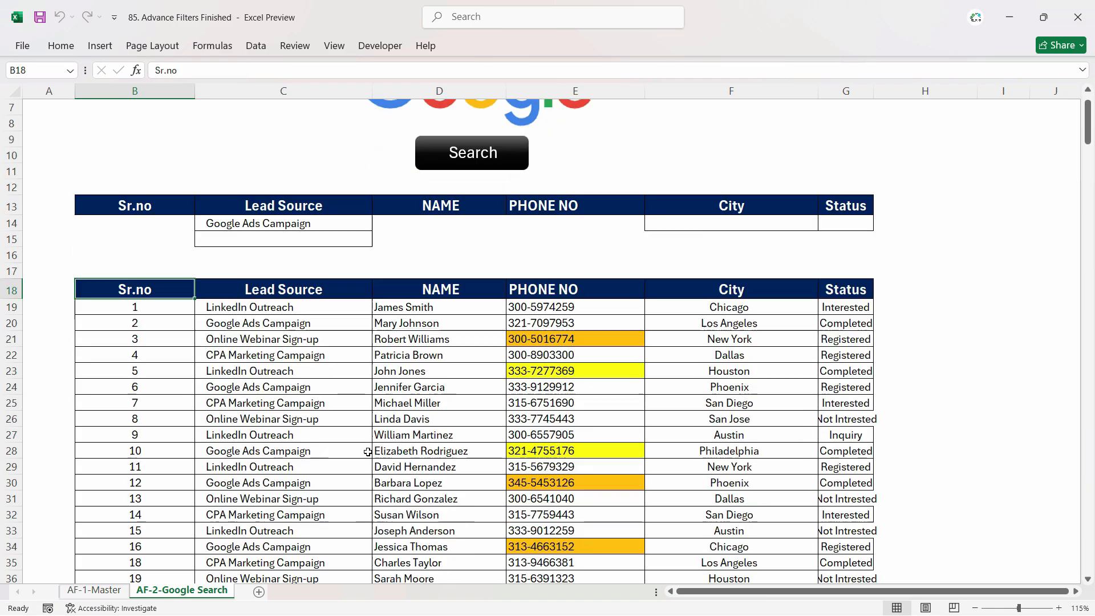
{"action": "scroll", "coordinate": [386, 469], "scroll_direction": "up", "scroll_amount": 5}
- Set the second lead source criterion to Google Ads Campaign and rerun the search
{"action": "left_click", "coordinate": [724, 320]}
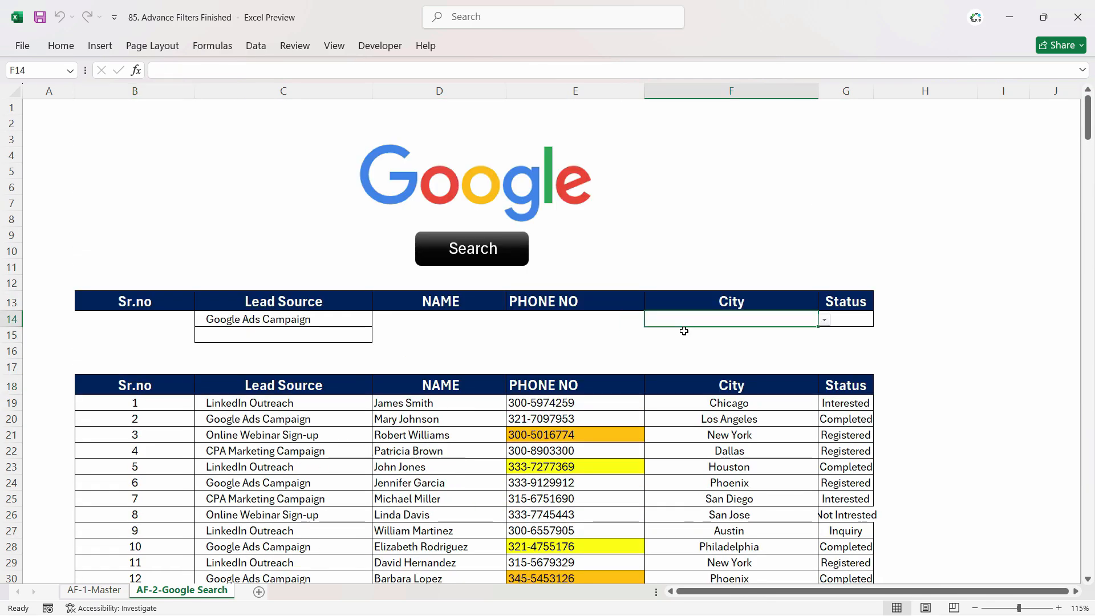
{"action": "left_click", "coordinate": [255, 445]}
{"action": "left_click", "coordinate": [256, 435]}
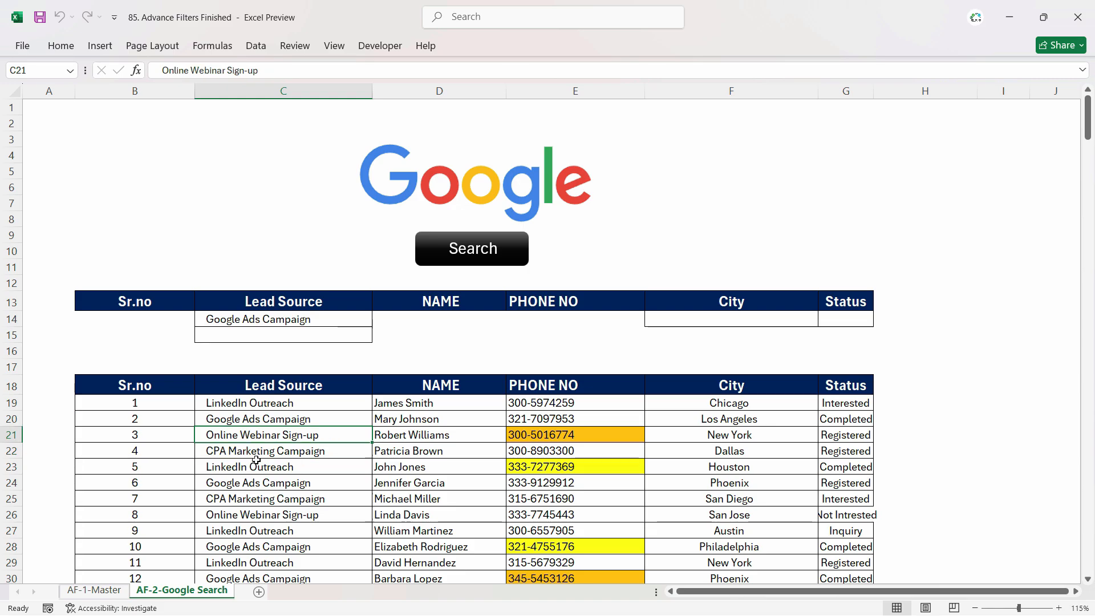
{"action": "left_click", "coordinate": [255, 462]}
{"action": "scroll", "coordinate": [255, 484], "scroll_direction": "down", "scroll_amount": 1}
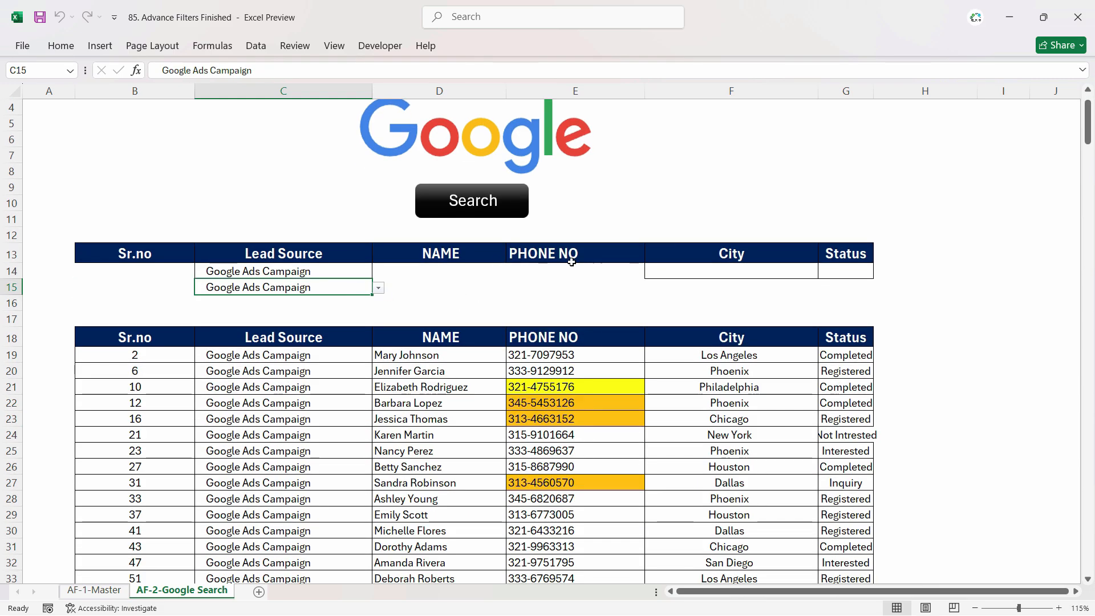
{"action": "left_click", "coordinate": [297, 273]}
{"action": "left_click", "coordinate": [347, 286]}
{"action": "left_click", "coordinate": [357, 275]}
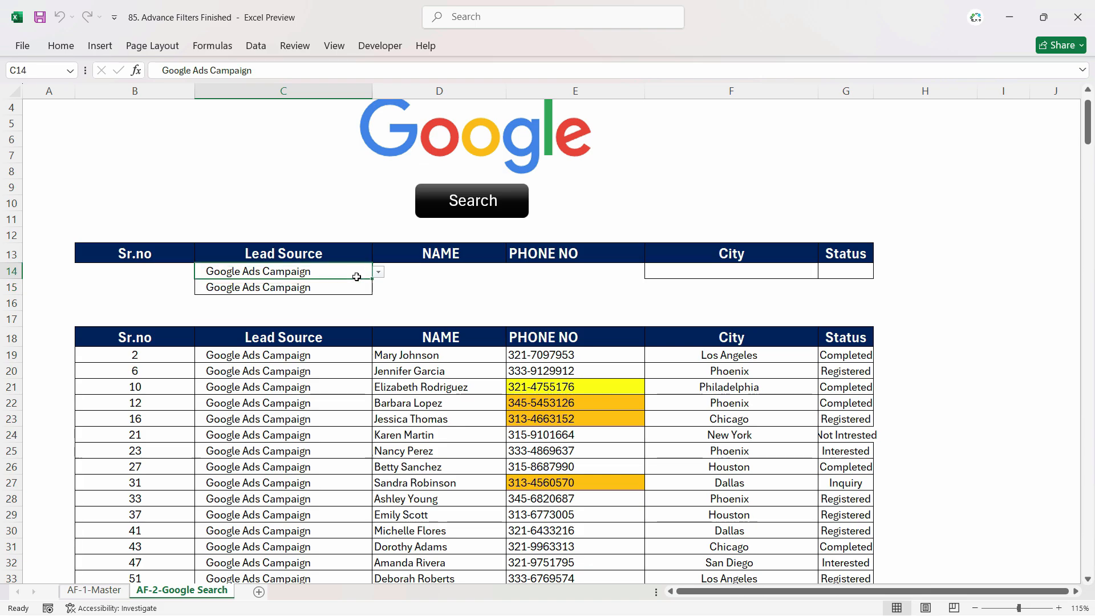
{"action": "left_click", "coordinate": [358, 286]}
{"action": "left_click", "coordinate": [345, 269]}
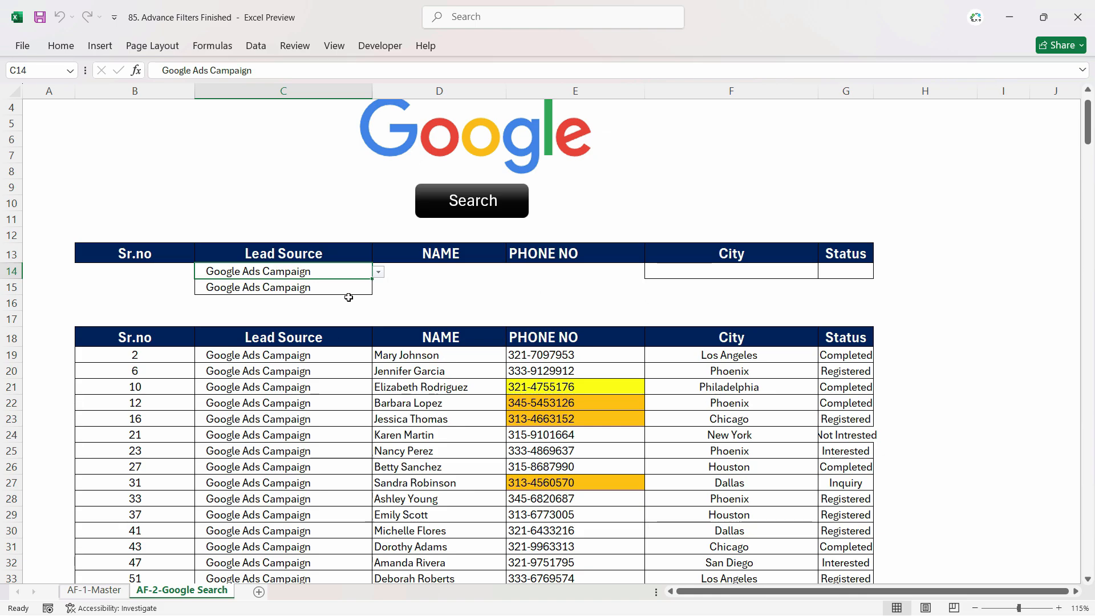
{"action": "left_click", "coordinate": [258, 47]}
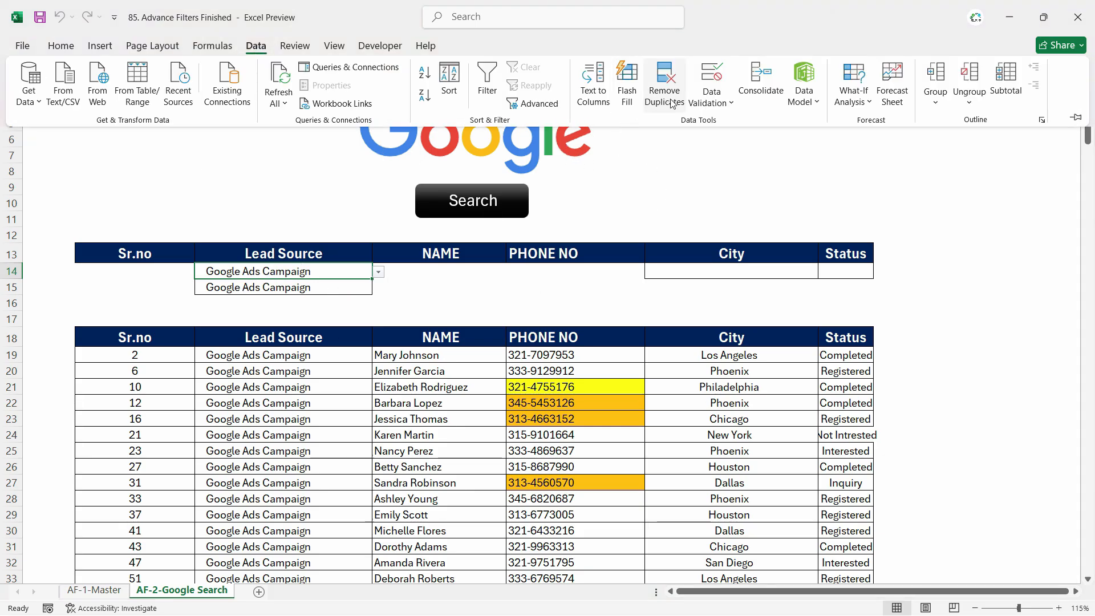
{"action": "left_click", "coordinate": [532, 104]}
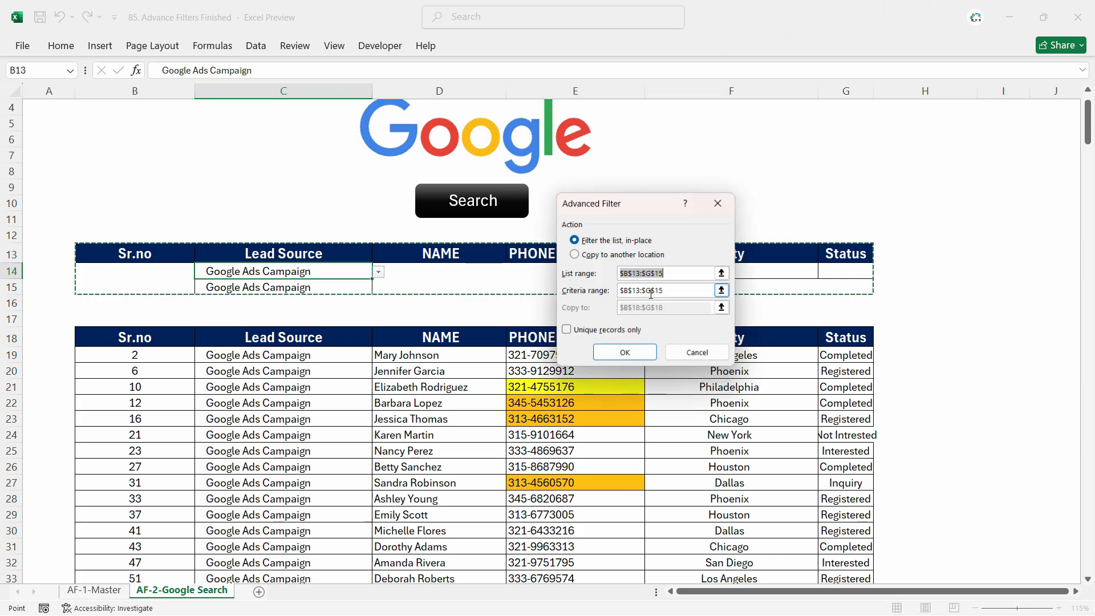
{"action": "left_click", "coordinate": [670, 292]}
{"action": "left_click_drag", "start_coordinate": [114, 253], "coordinate": [827, 269]}
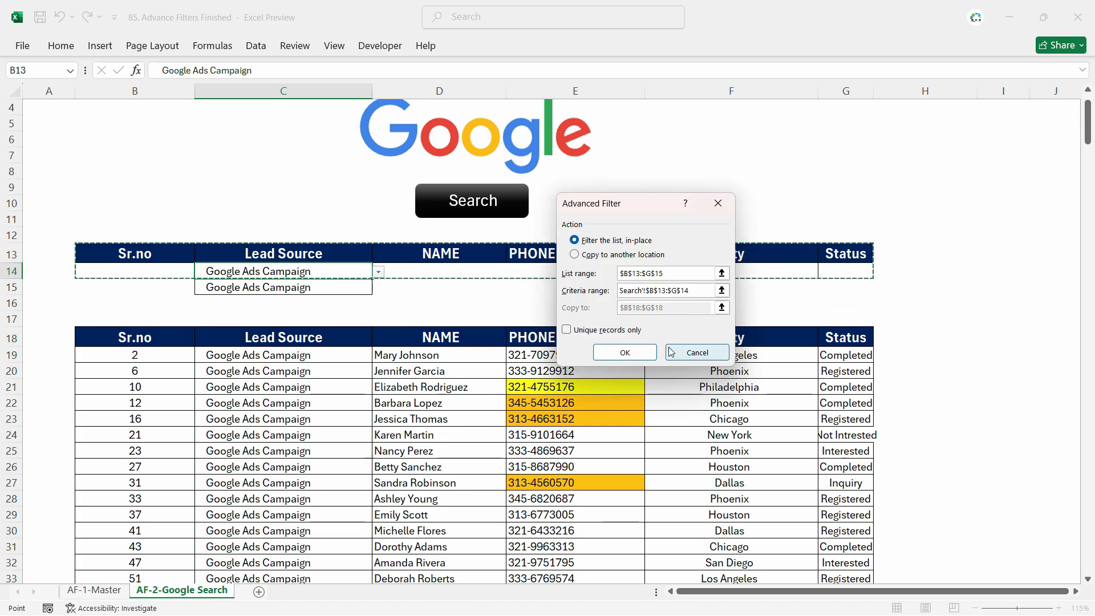
{"action": "left_click", "coordinate": [695, 353]}
- Choose New York and Houston as the city criteria and run the Search button
{"action": "left_click", "coordinate": [571, 302]}
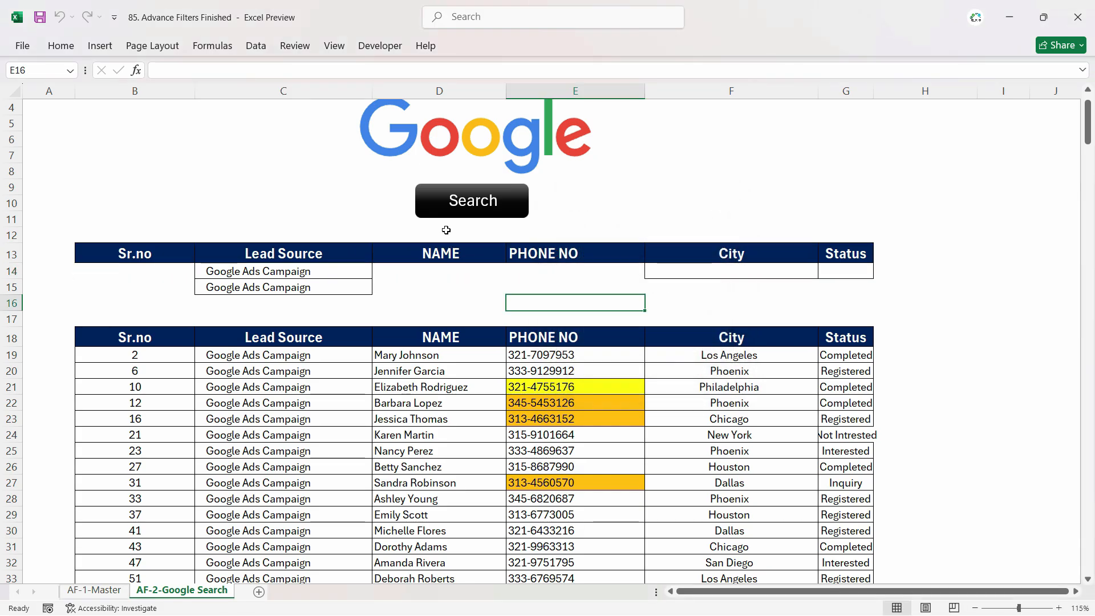
{"action": "left_click", "coordinate": [741, 269]}
{"action": "left_click", "coordinate": [824, 272]}
{"action": "left_click", "coordinate": [741, 310]}
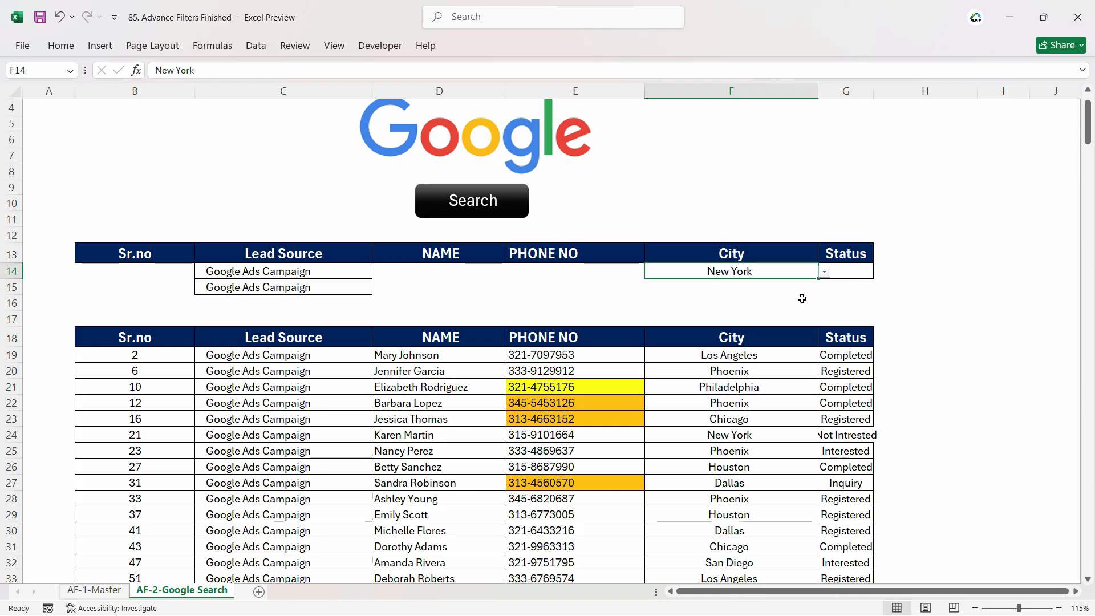
{"action": "left_click", "coordinate": [741, 287]}
{"action": "left_click", "coordinate": [824, 288]}
{"action": "left_click", "coordinate": [733, 350]}
{"action": "left_click", "coordinate": [459, 205]}
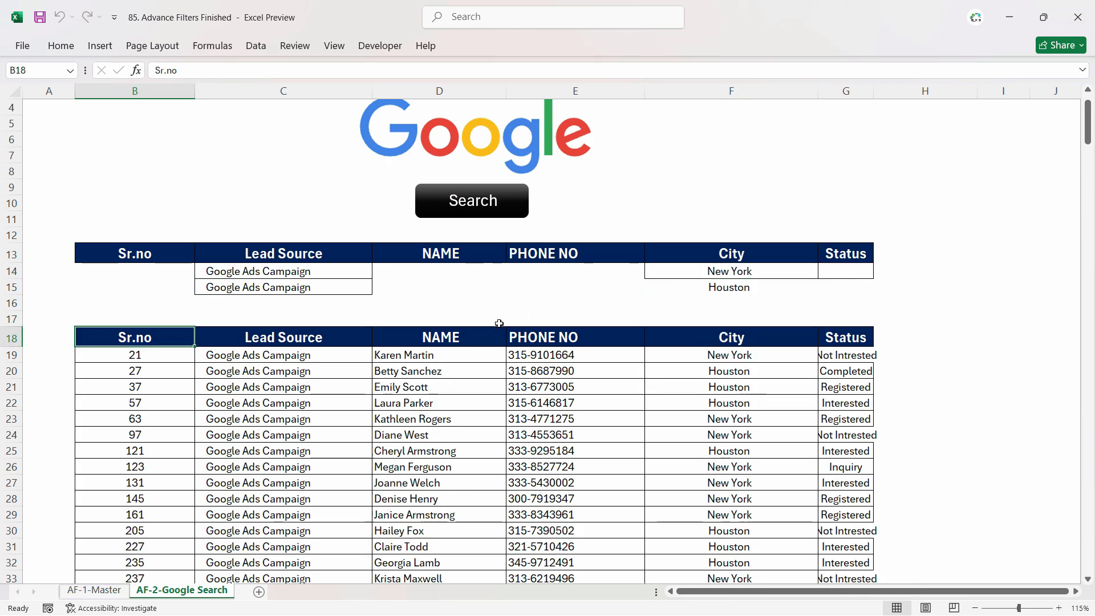
{"action": "scroll", "coordinate": [684, 419], "scroll_direction": "down", "scroll_amount": 2}
{"action": "scroll", "coordinate": [711, 405], "scroll_direction": "up", "scroll_amount": 3}
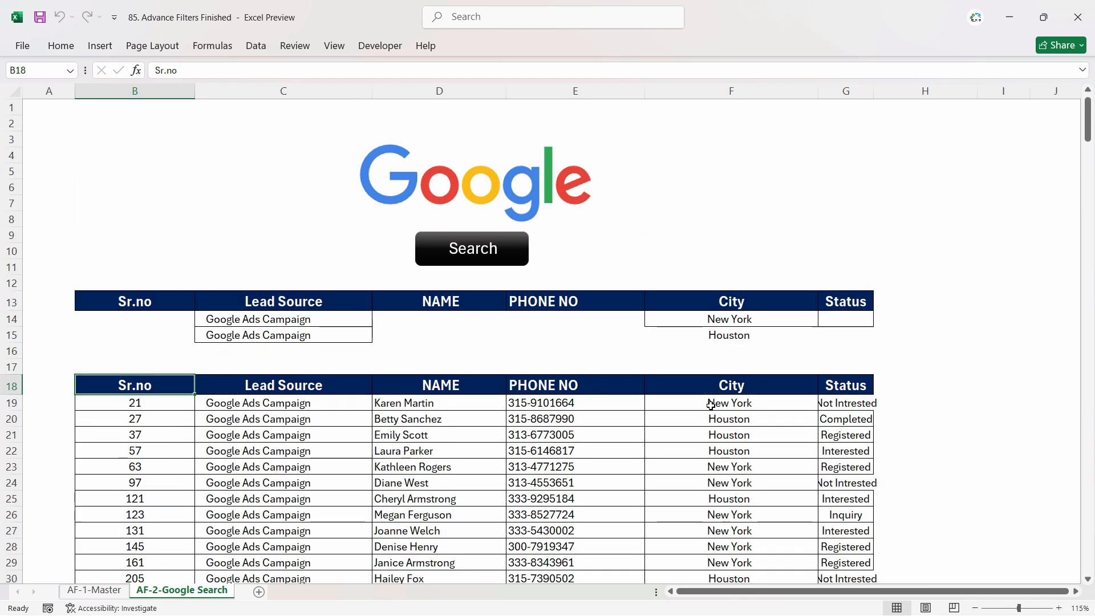
- Save the workbook as an Excel Macro-Enabled Workbook named 88. Advance Filter Search Macros based
{"action": "left_click", "coordinate": [23, 47]}
{"action": "left_click", "coordinate": [52, 264]}
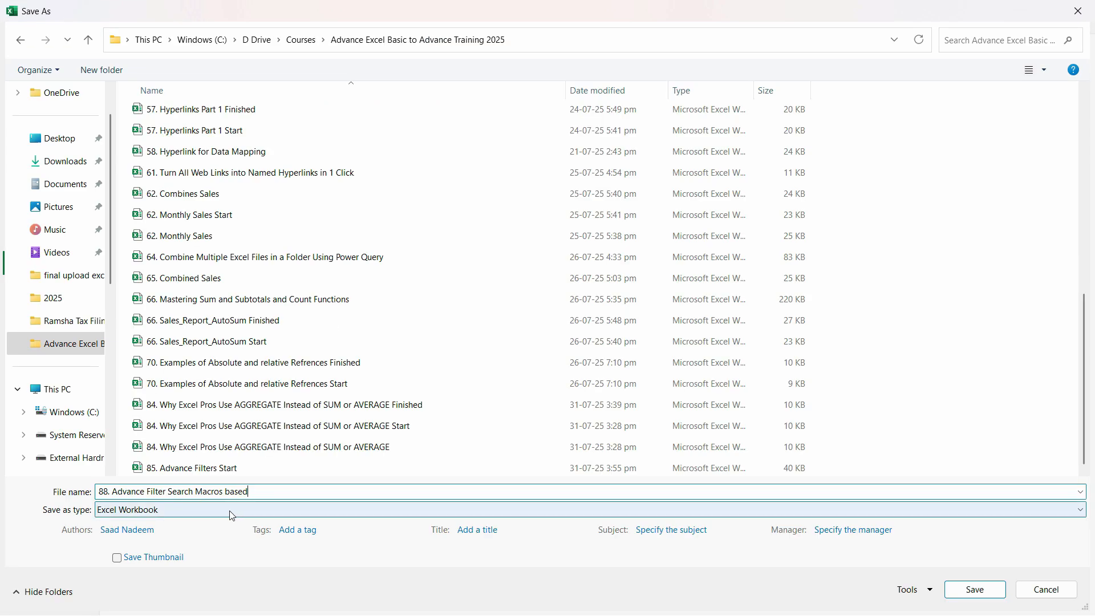
{"action": "left_click", "coordinate": [177, 512]}
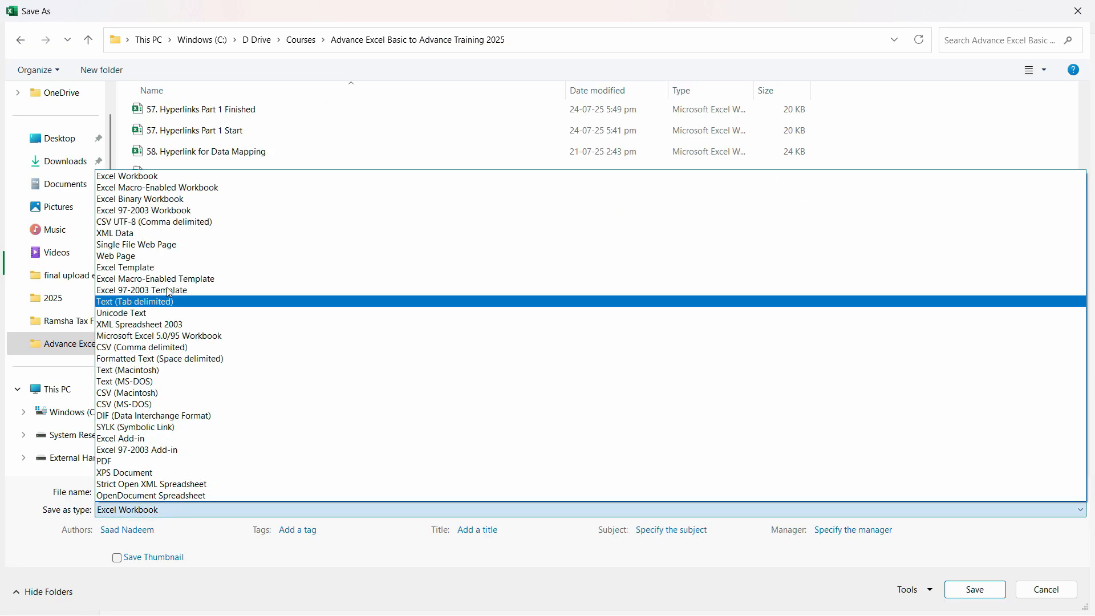
{"action": "left_click", "coordinate": [151, 188]}
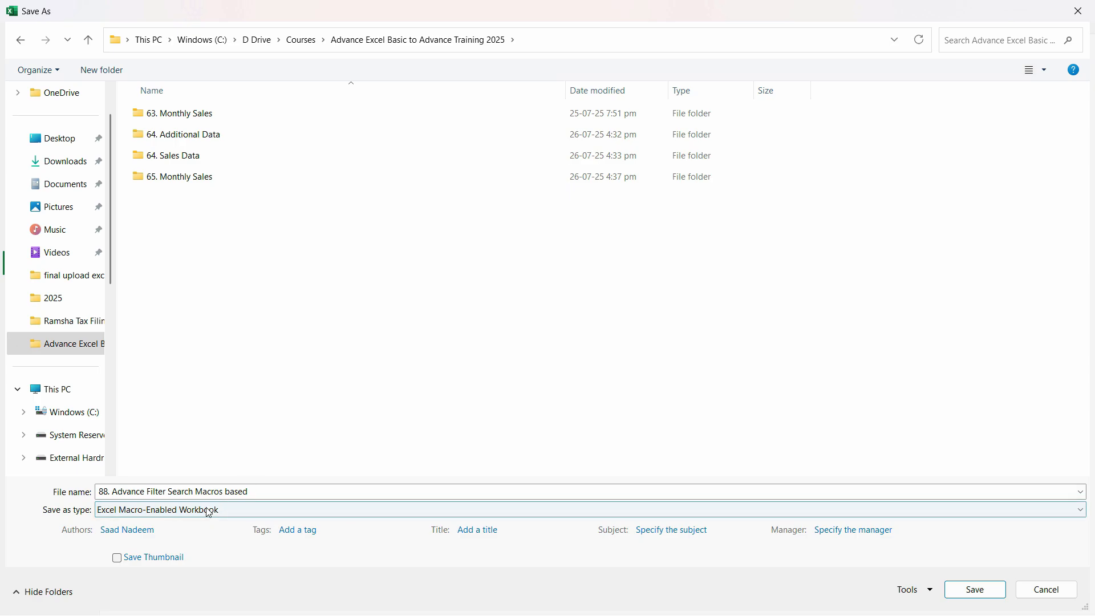
{"action": "left_click", "coordinate": [987, 590]}
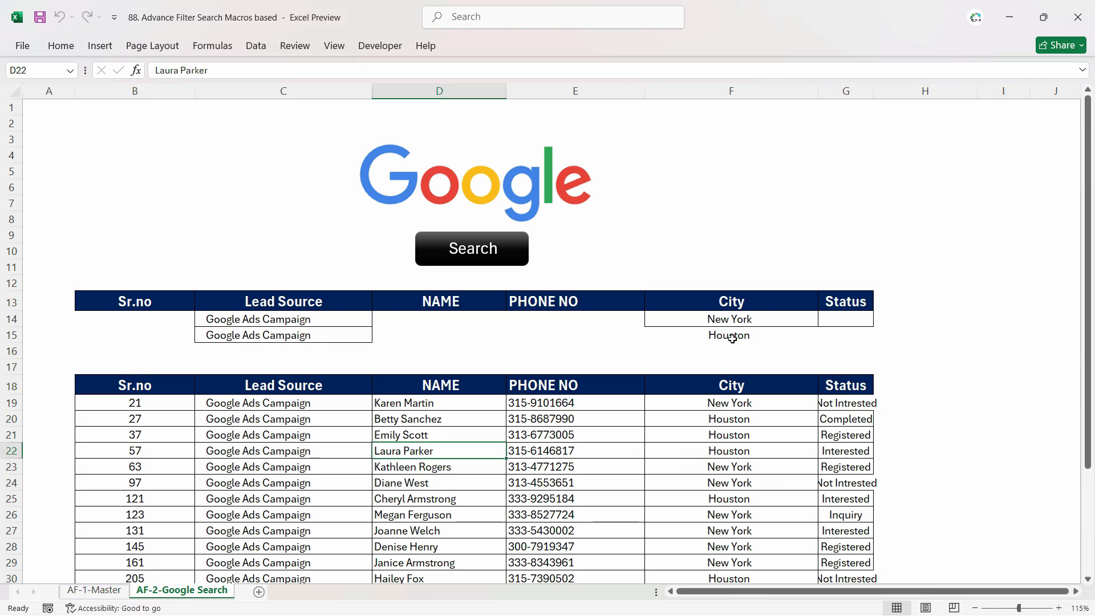
- Choose Completed and Not Intrested as the status criteria and run the Search button
{"action": "left_click", "coordinate": [728, 336]}
{"action": "left_click", "coordinate": [792, 319]}
{"action": "left_click", "coordinate": [872, 320]}
{"action": "left_click", "coordinate": [879, 319]}
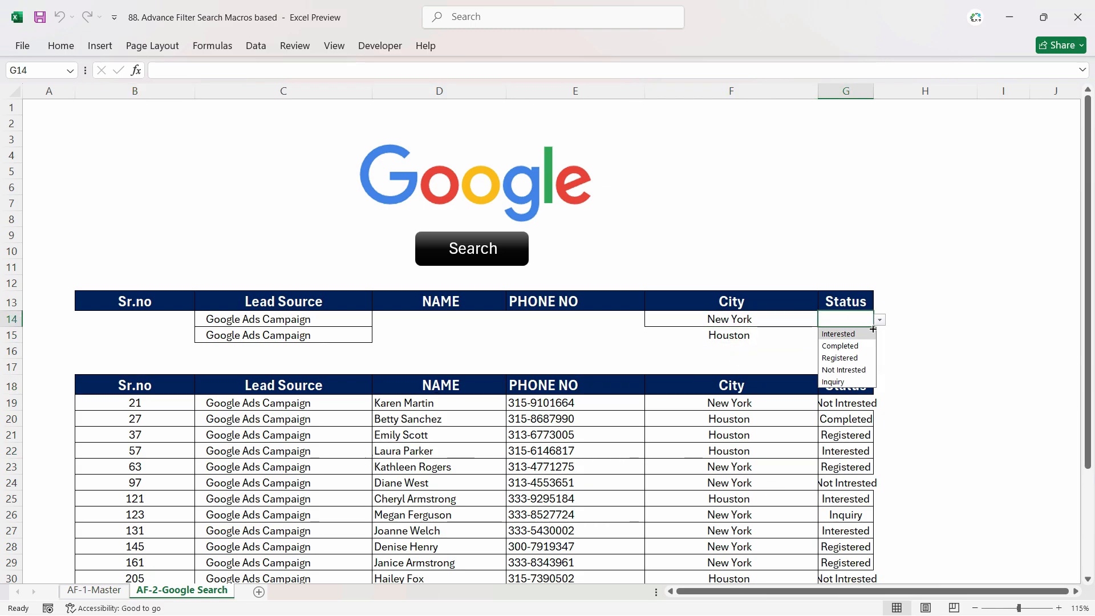
{"action": "left_click", "coordinate": [849, 344]}
{"action": "left_click", "coordinate": [868, 336]}
{"action": "left_click", "coordinate": [880, 338]}
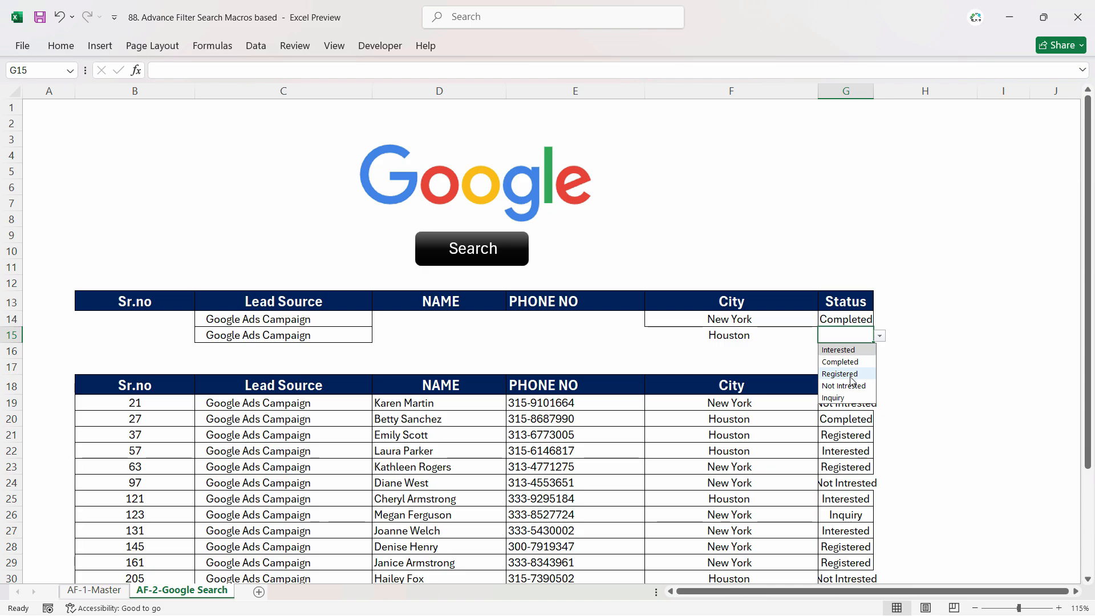
{"action": "left_click", "coordinate": [845, 386]}
{"action": "left_click", "coordinate": [755, 340]}
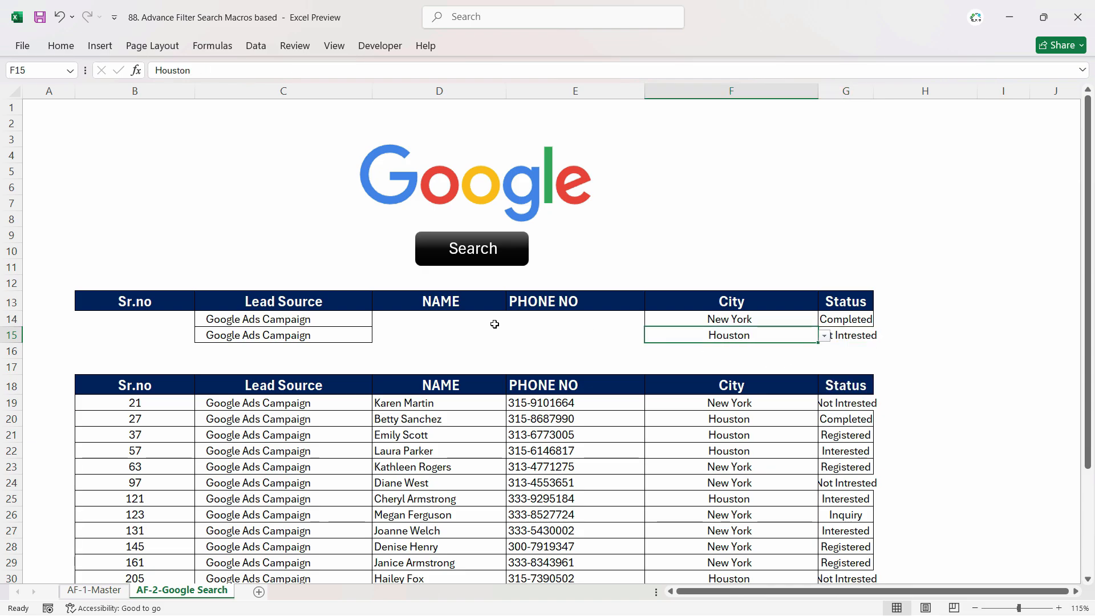
{"action": "left_click", "coordinate": [474, 262]}
{"action": "left_click", "coordinate": [506, 409]}
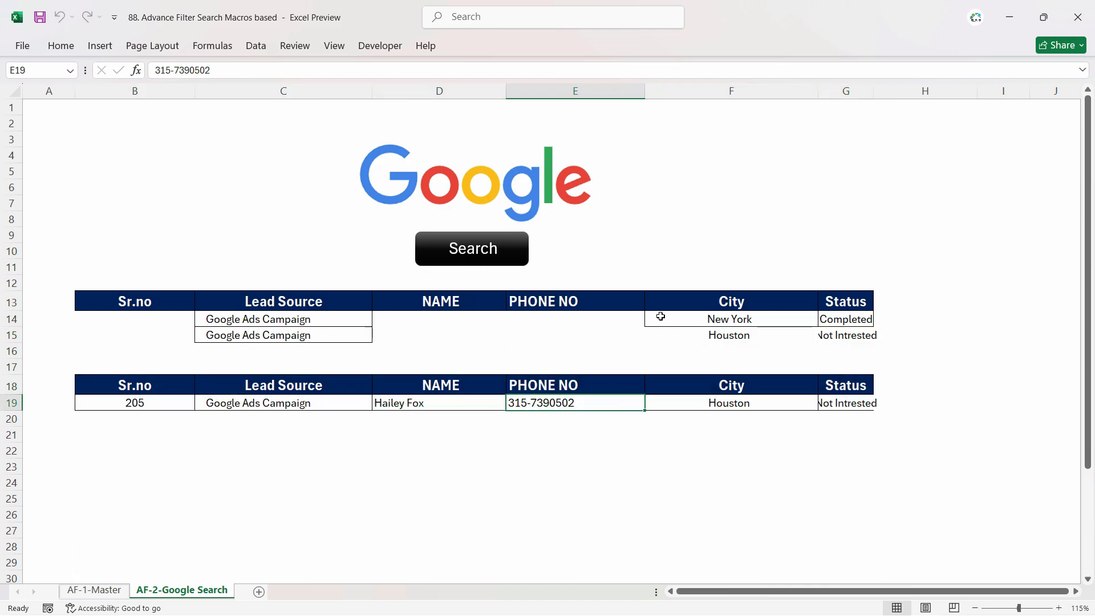
- Change the first lead source criterion to LinkedIn Outreach and rerun the search
{"action": "left_click", "coordinate": [657, 317]}
{"action": "left_click", "coordinate": [335, 319]}
{"action": "left_click", "coordinate": [379, 320]}
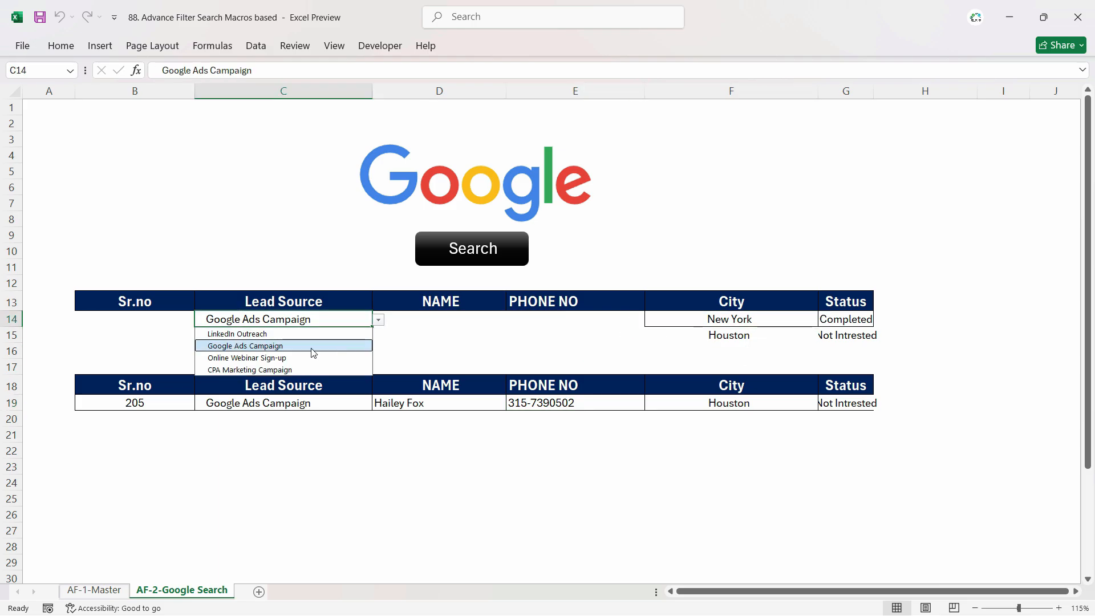
{"action": "left_click", "coordinate": [251, 334]}
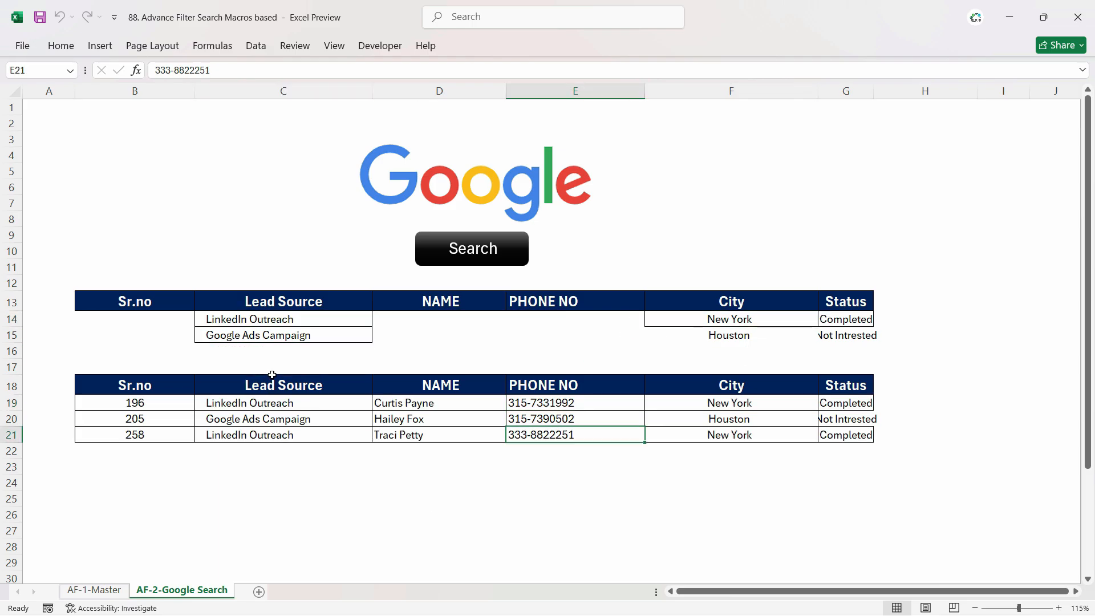
{"action": "left_click", "coordinate": [288, 321]}
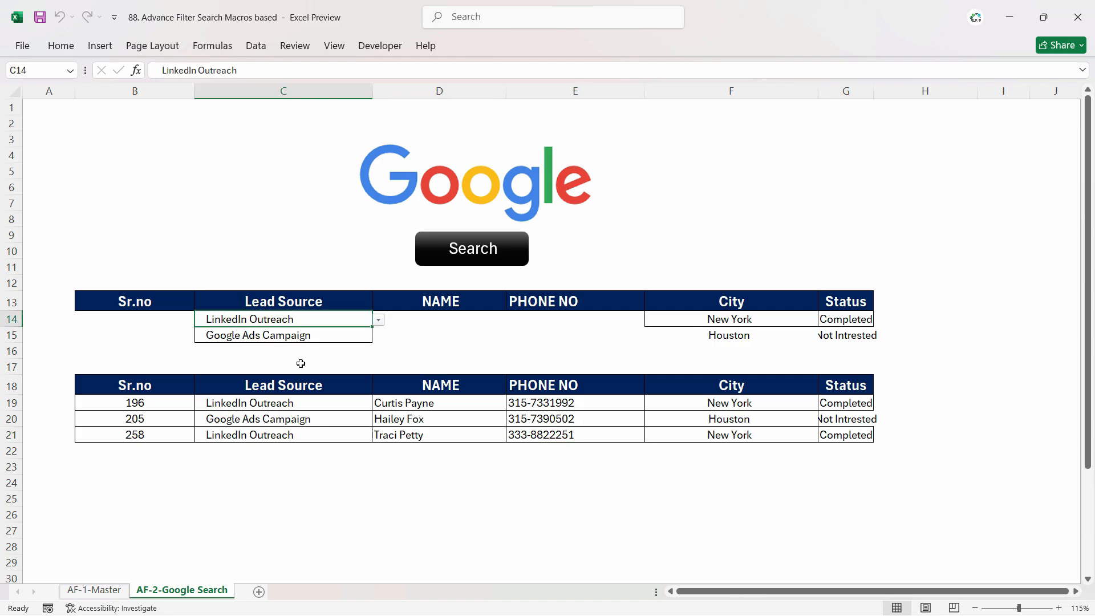